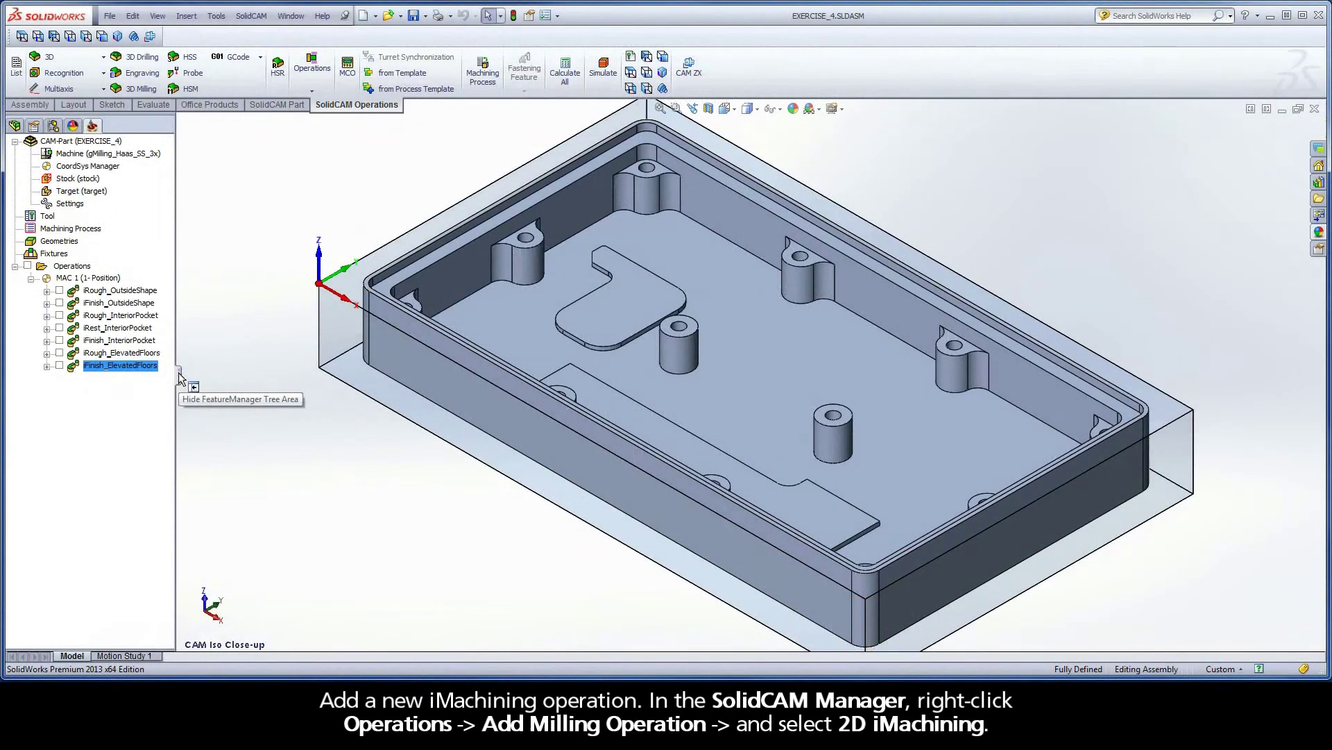
Step: Add an iRough 2D iMachining operation and start defining a new geometry in Geometry Edit
right_click(69, 269)
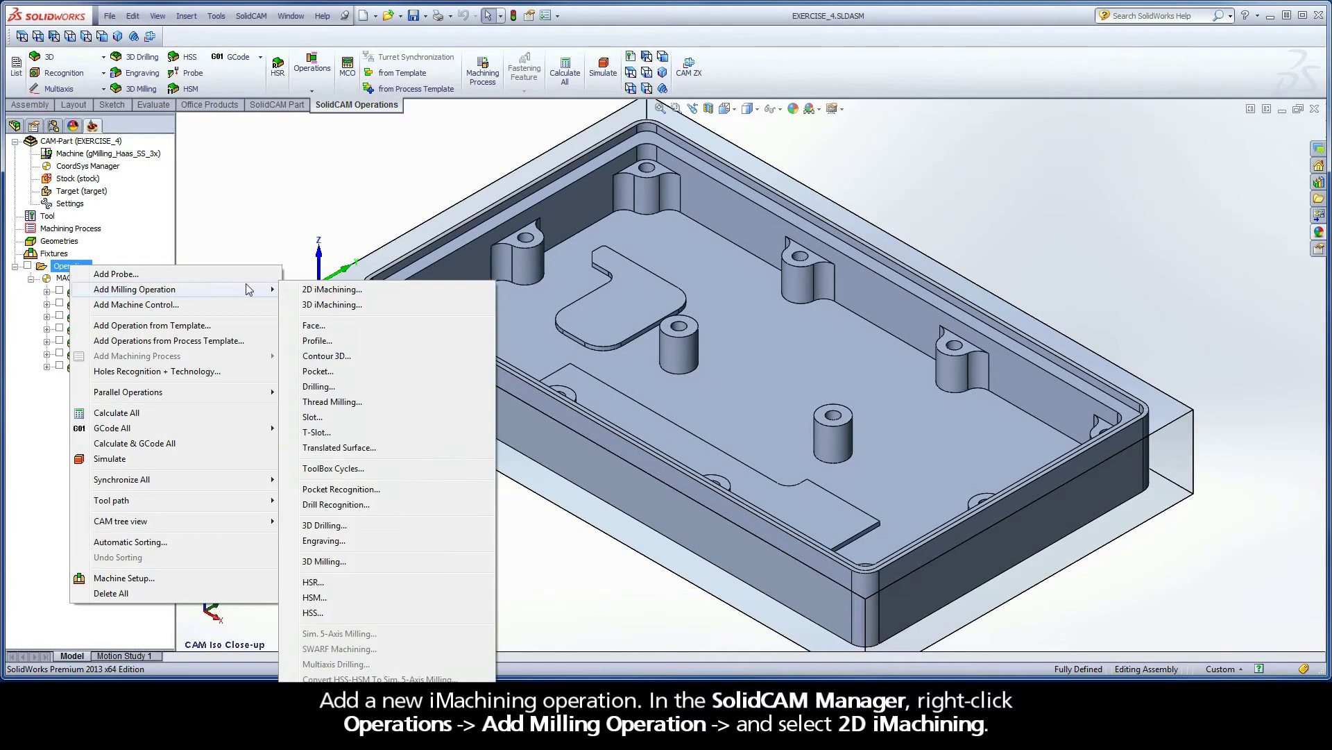
mouse_move(136, 289)
click(331, 289)
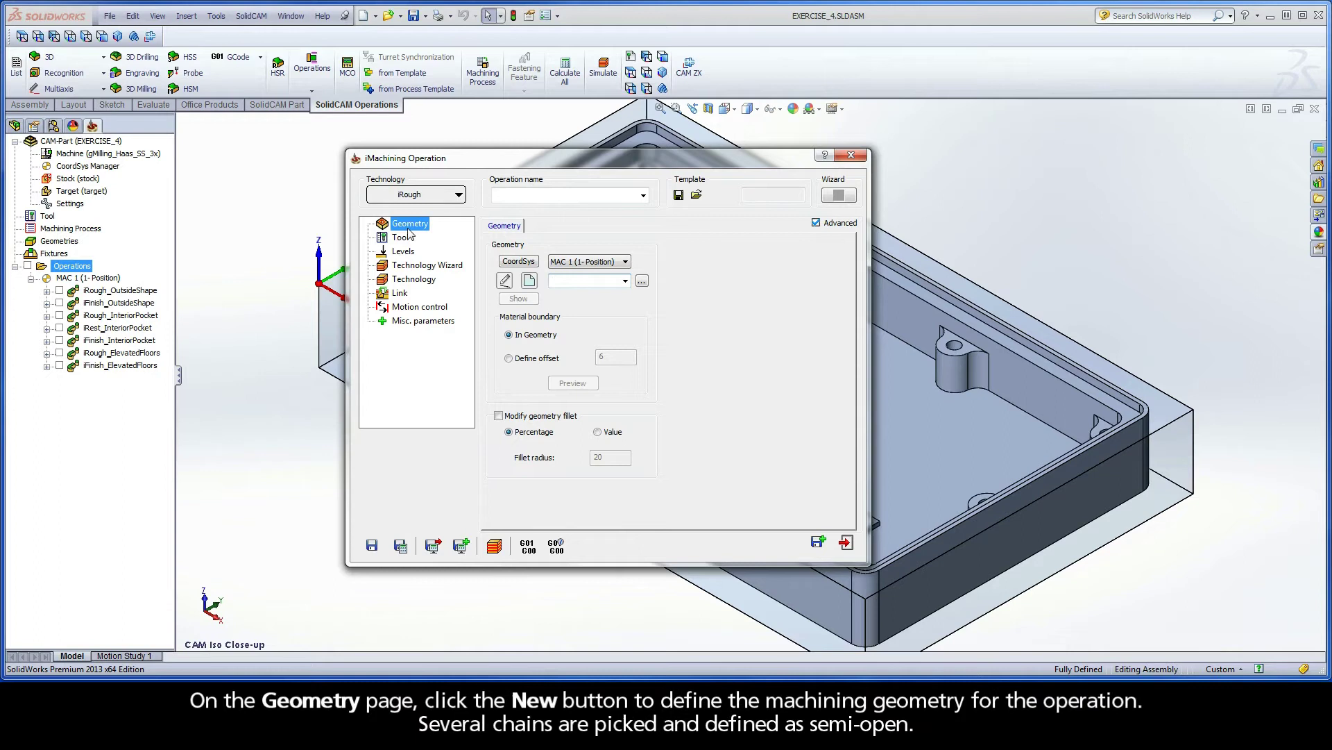
click(529, 279)
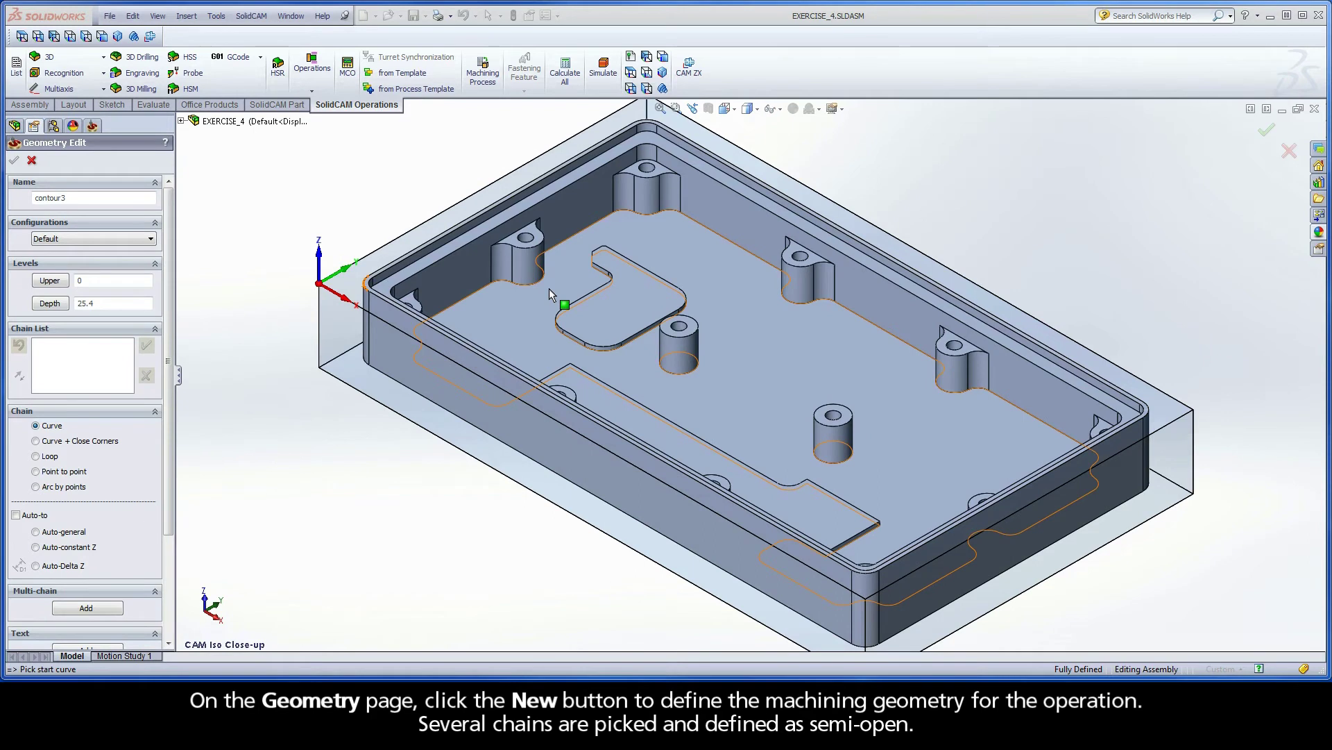
Step: Chain the first boss's top edge with Auto-constant Z, accept it, and select 1-Chain
click(673, 170)
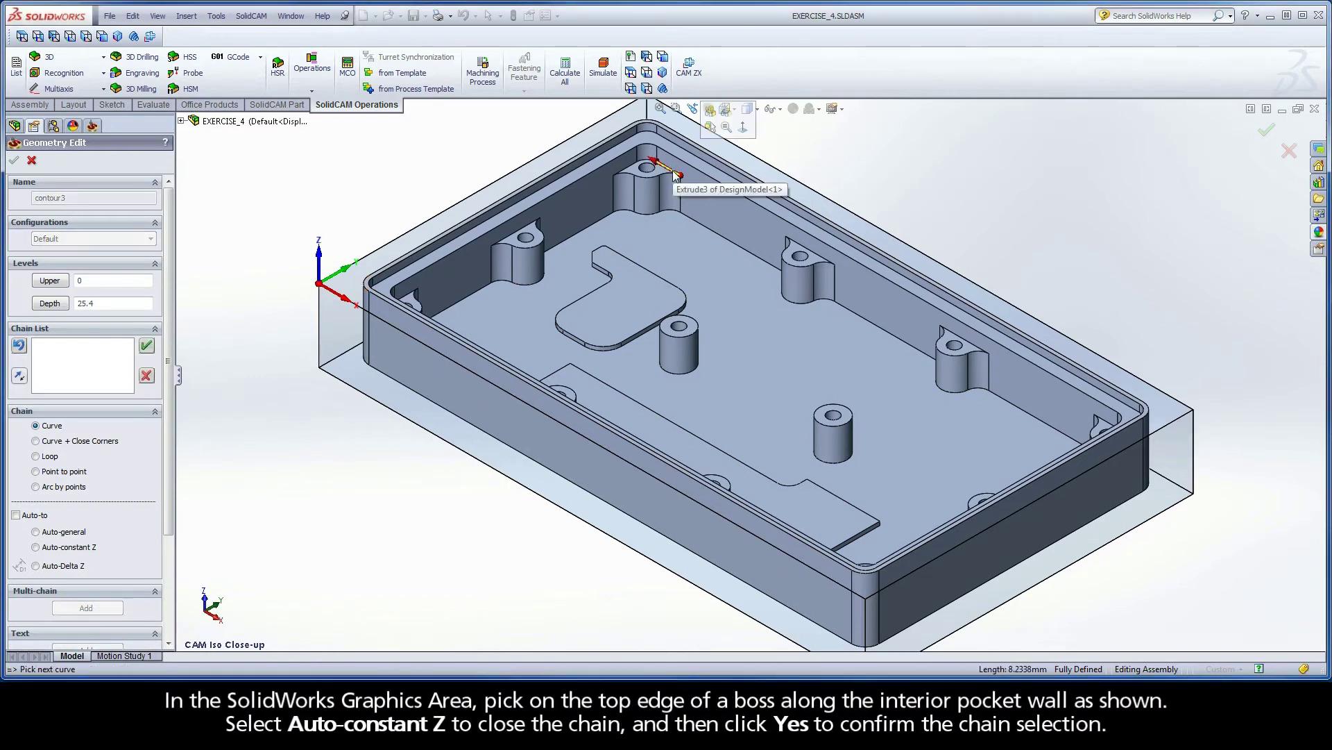
click(37, 547)
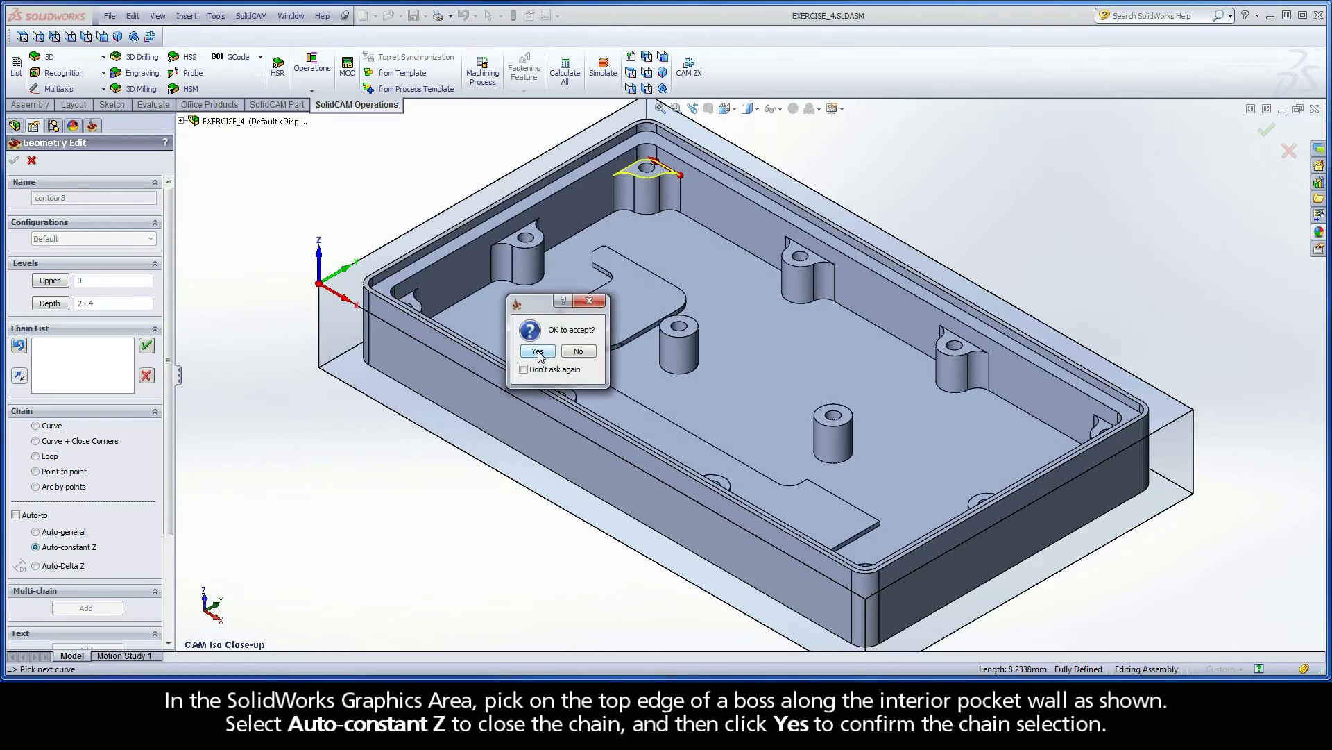
click(538, 352)
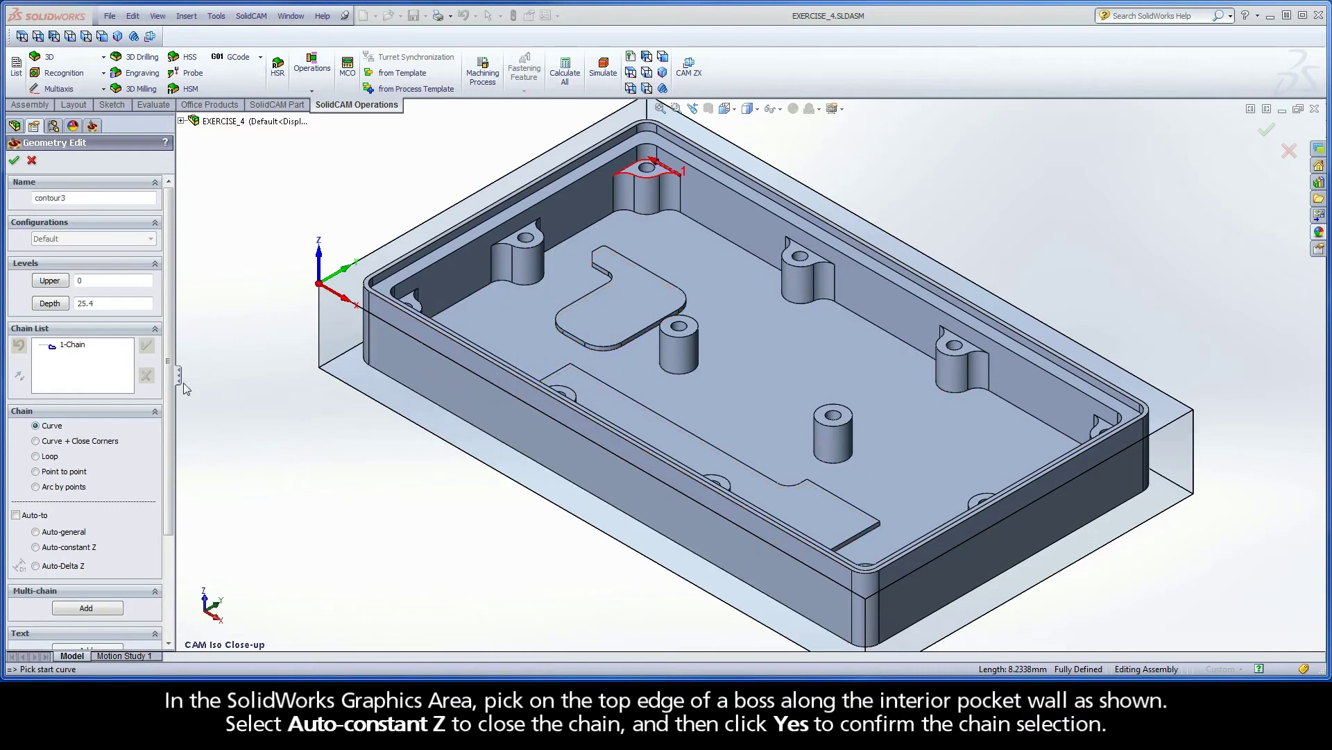
click(77, 351)
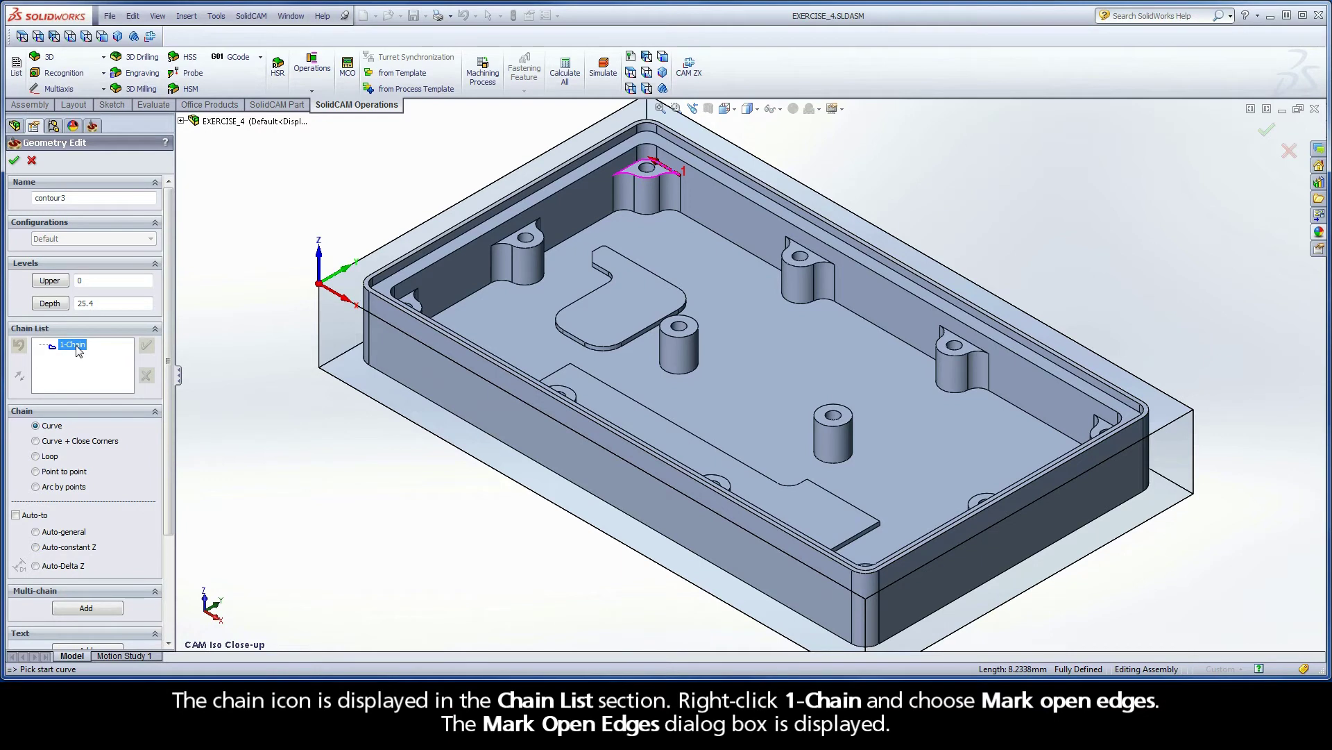
Step: Mark the outer edge of the 1-Chain boss as an open edge
right_click(77, 350)
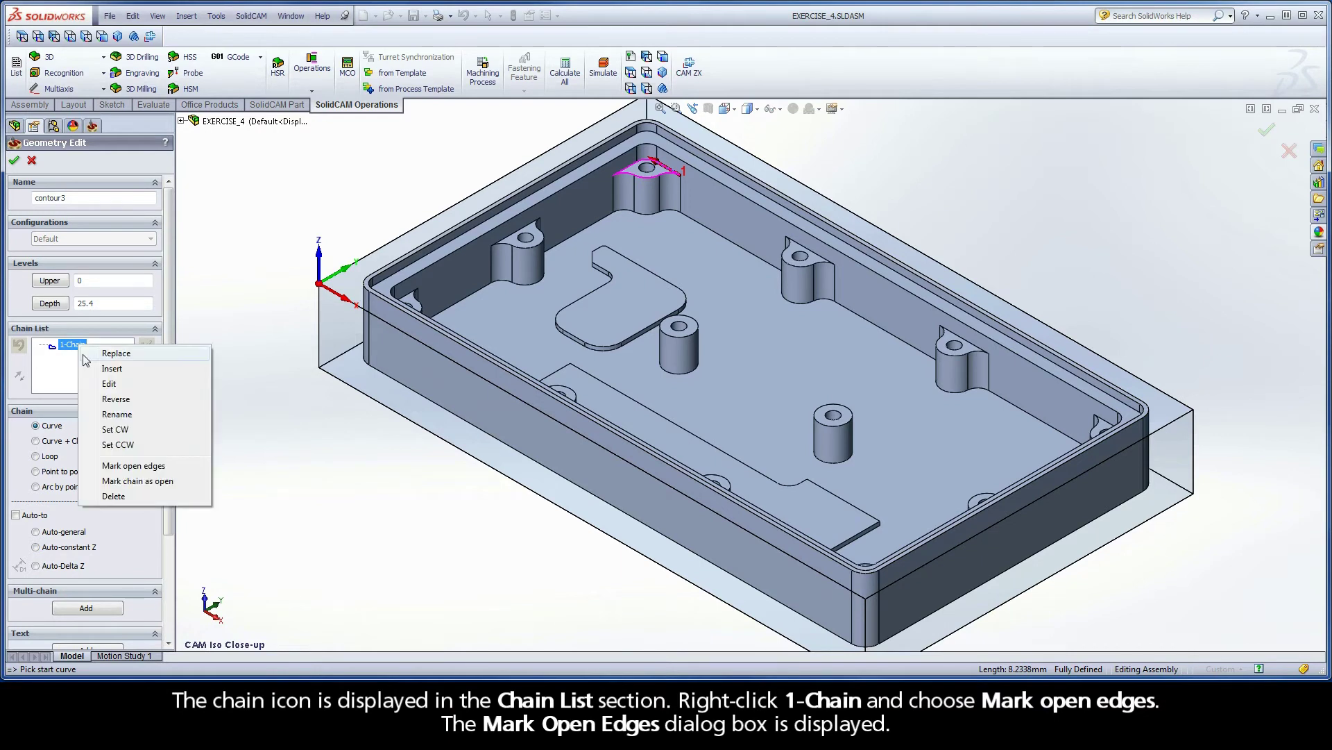
click(156, 467)
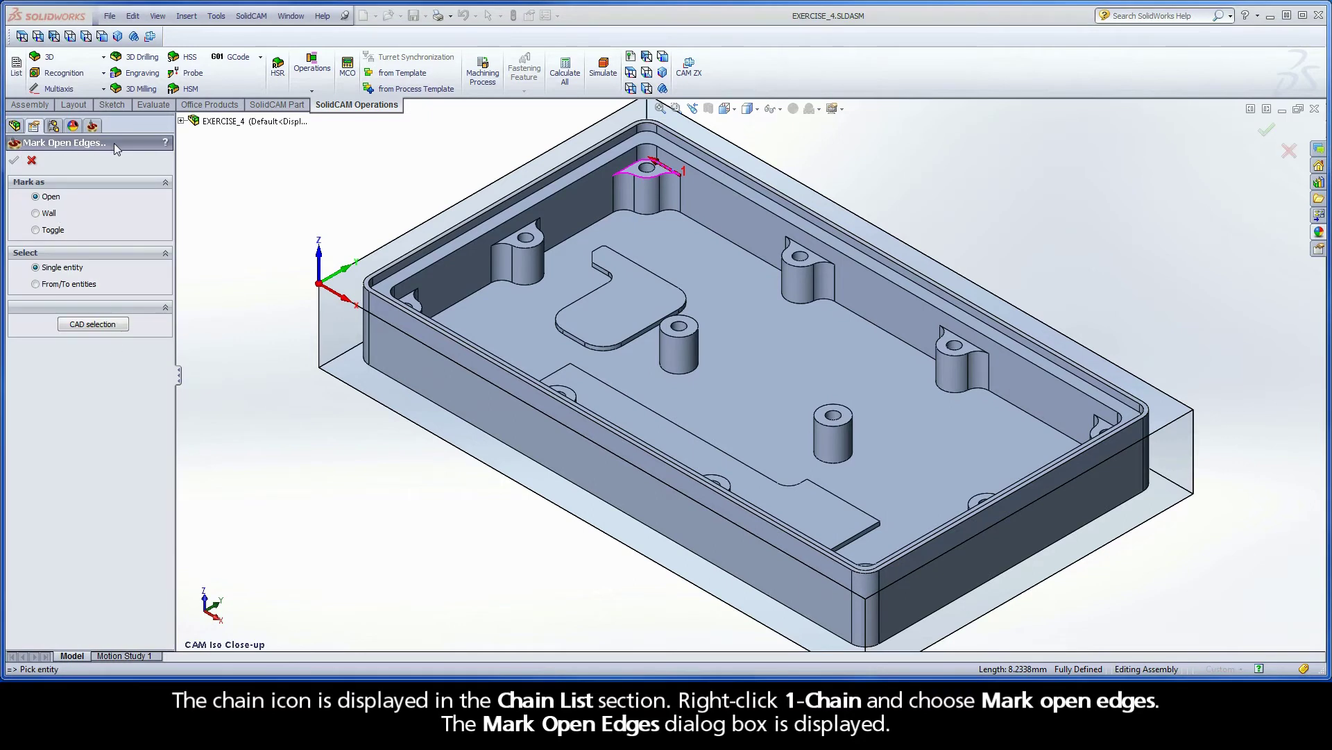
click(667, 177)
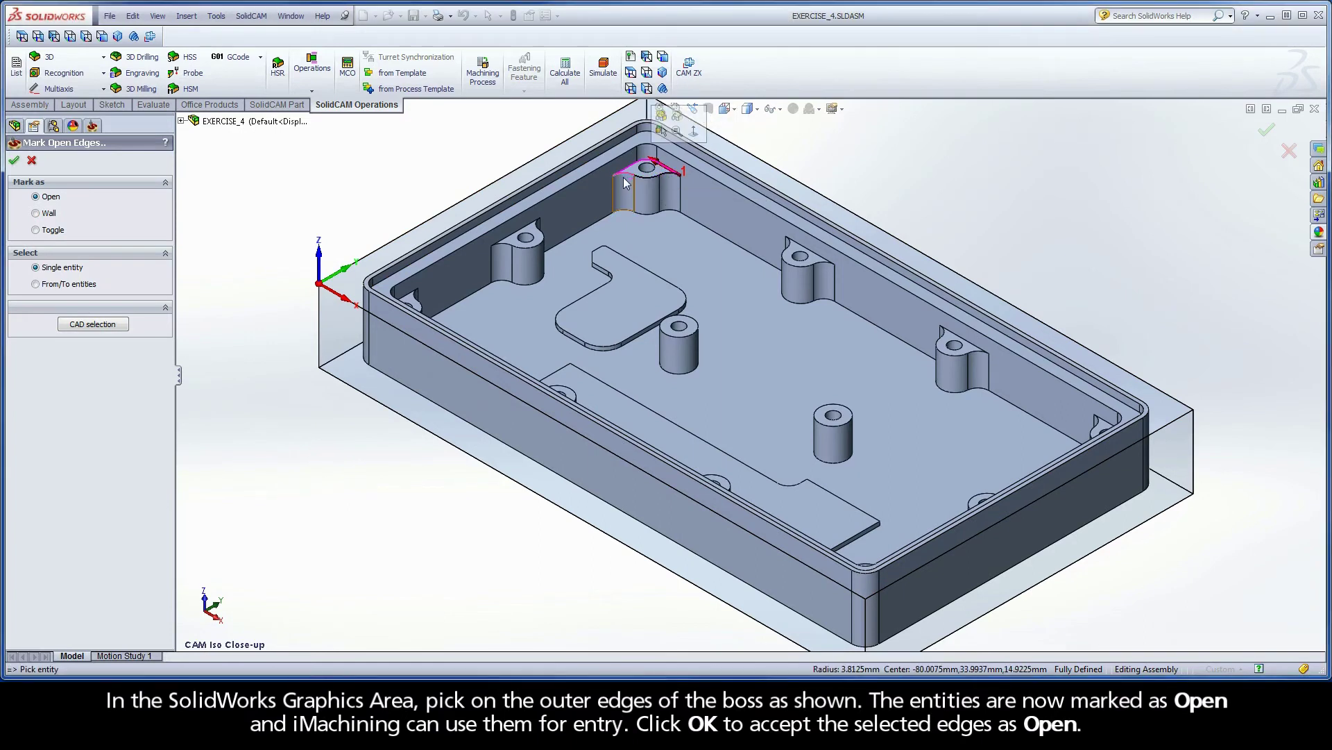
click(15, 160)
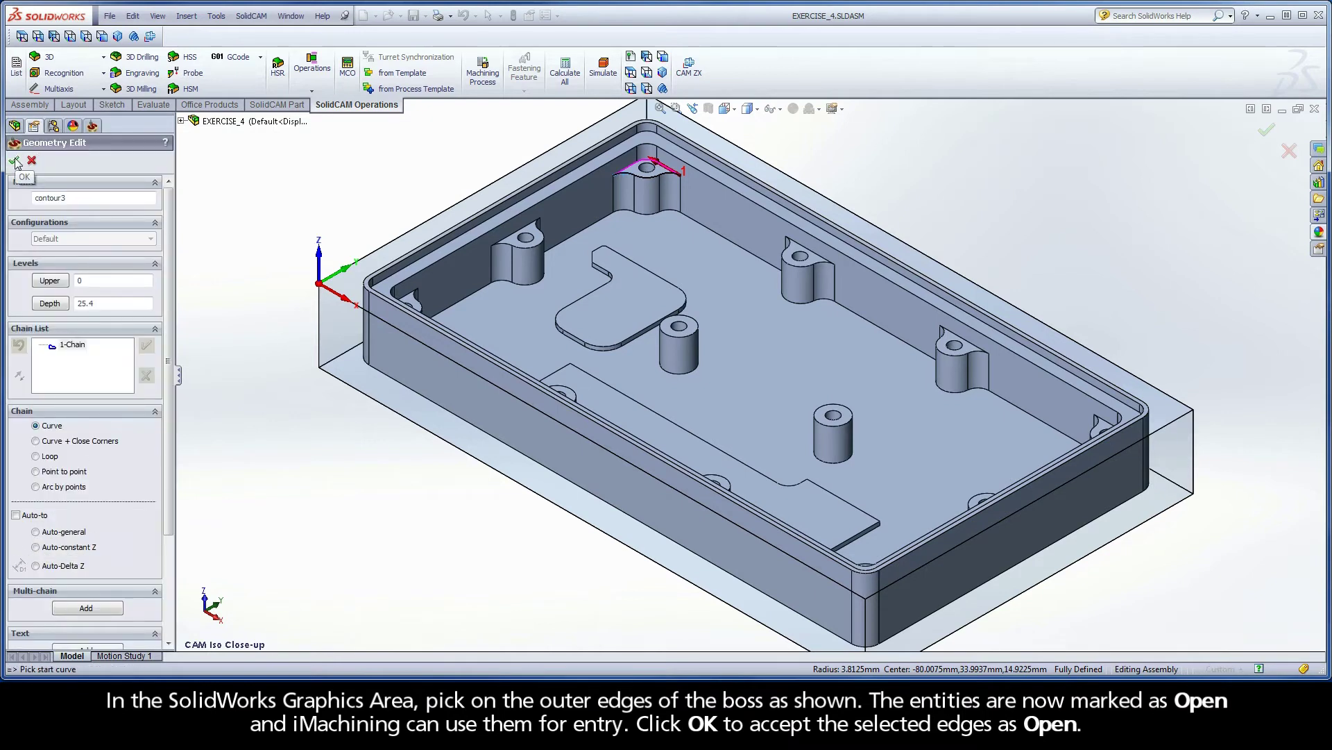
Step: Add the second boss as 2-Chain with its outer edge marked open
click(825, 265)
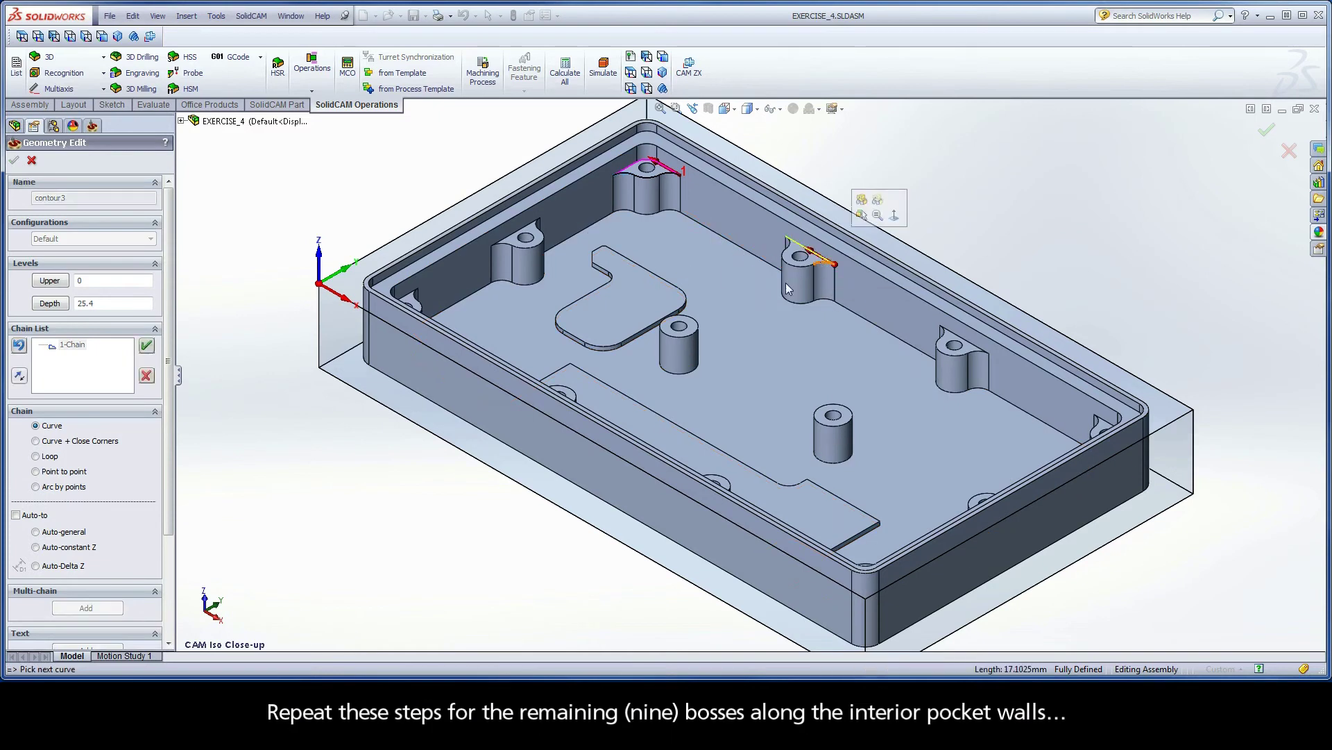
click(37, 546)
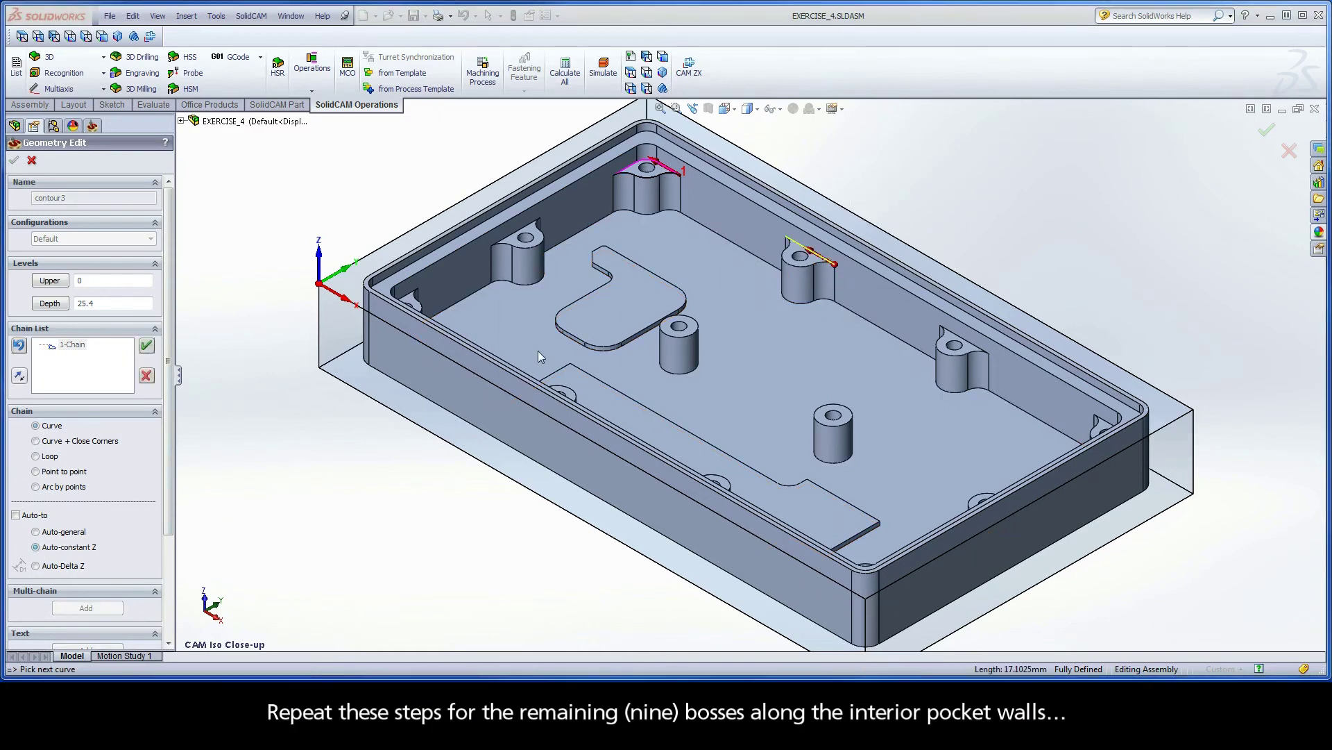
click(534, 351)
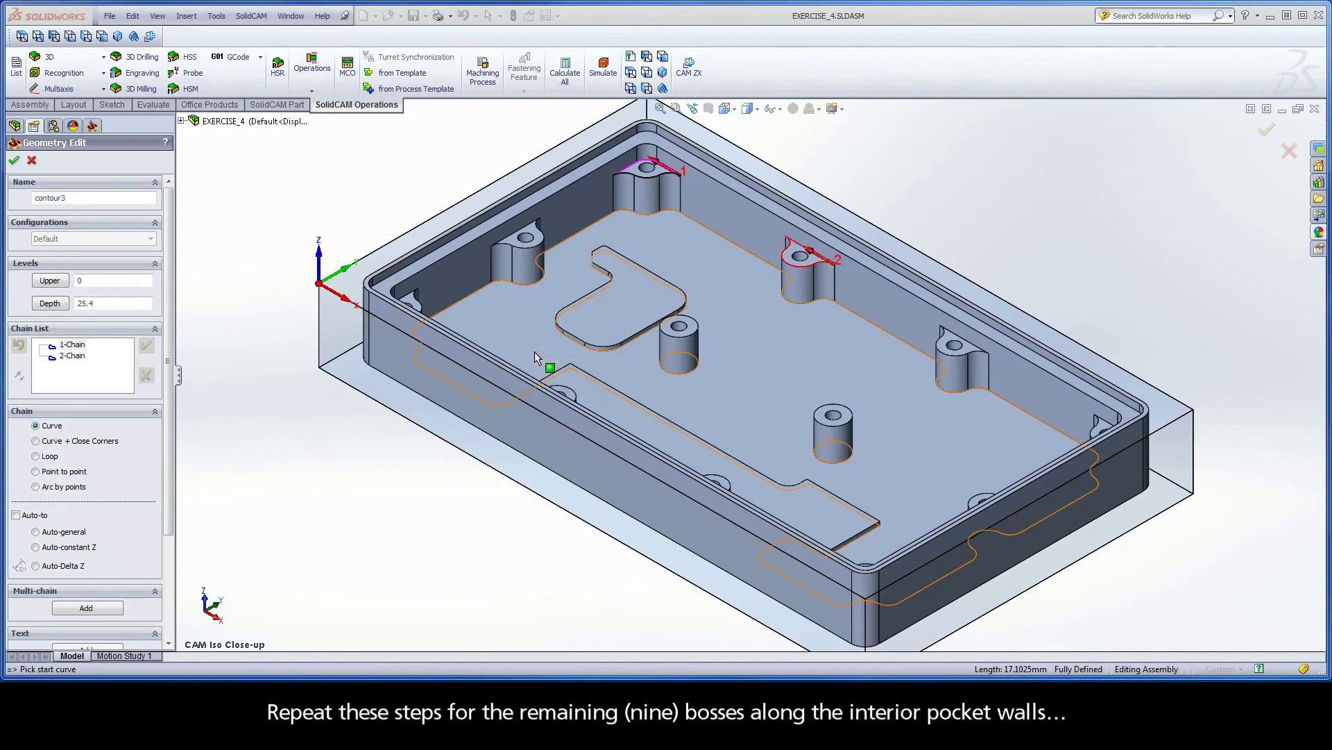
right_click(77, 365)
click(94, 474)
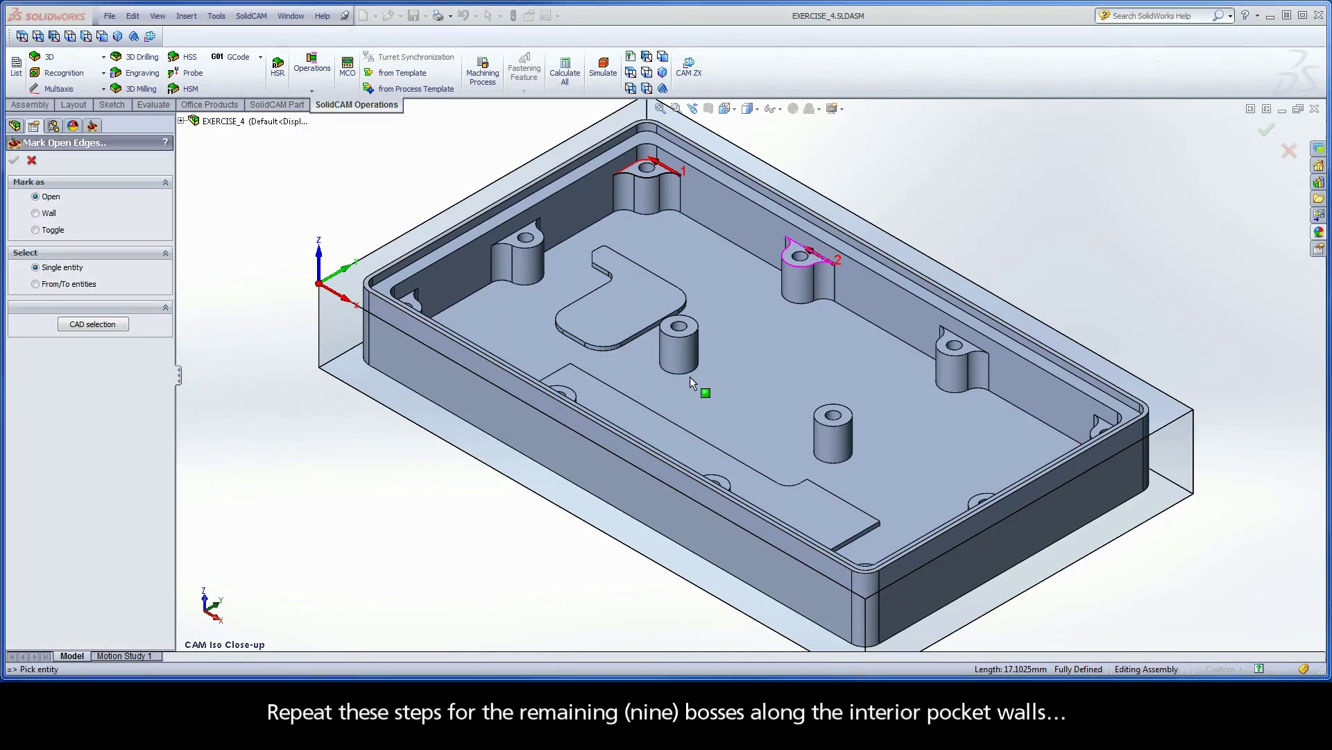
click(13, 159)
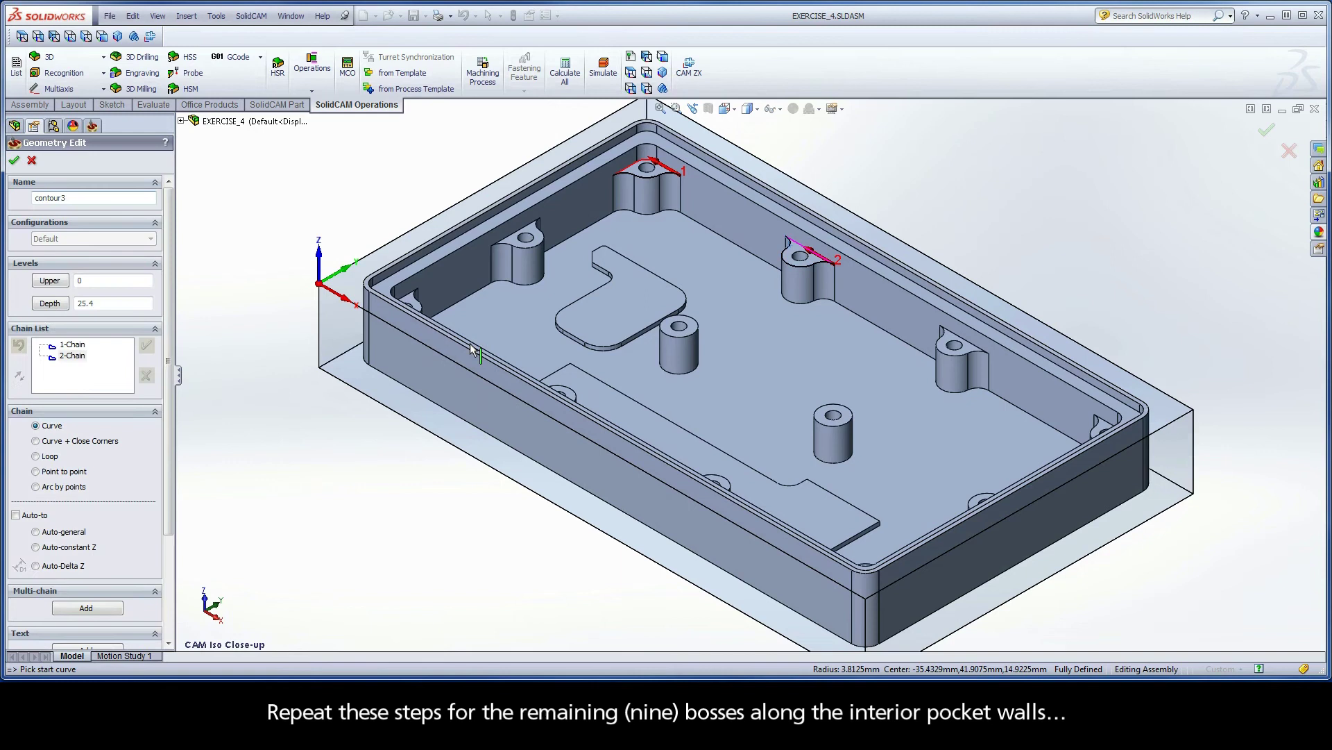
Step: Add the third boss as 3-Chain with its outer edge marked open
click(969, 352)
click(535, 351)
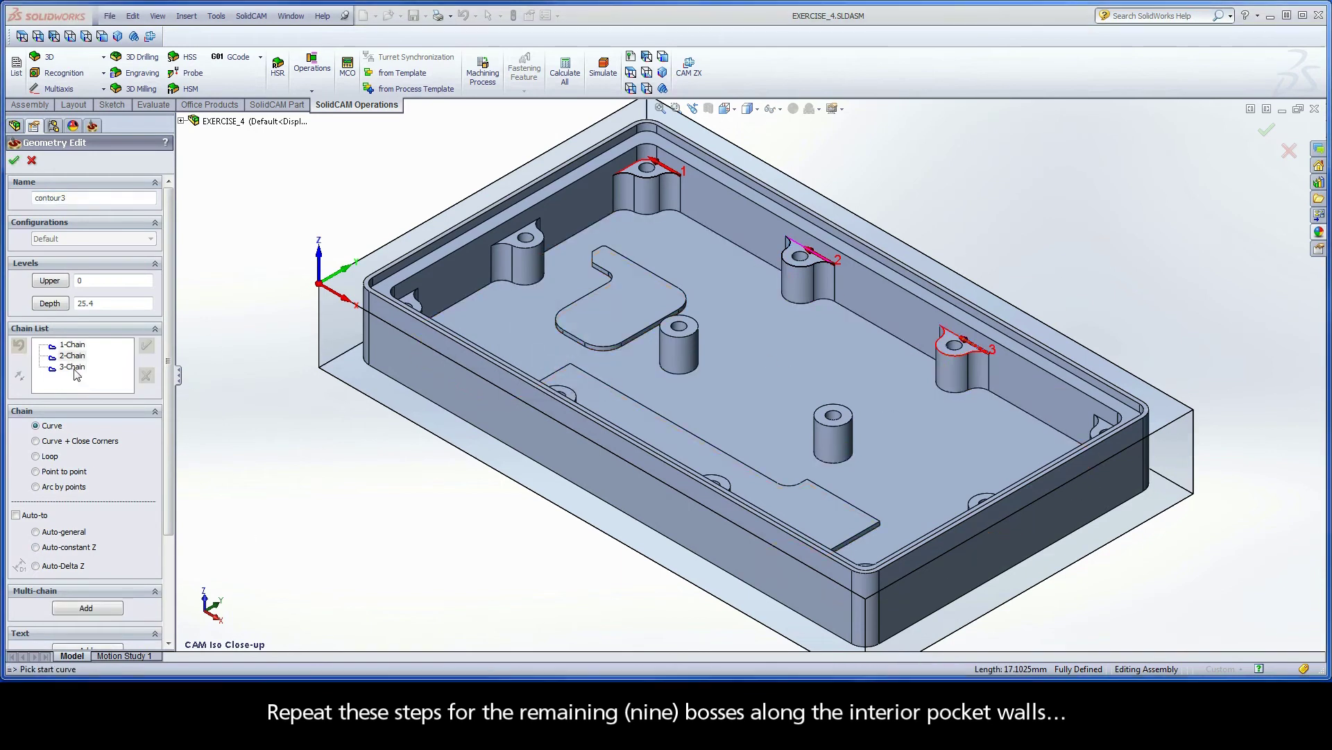
right_click(78, 374)
click(93, 474)
click(953, 377)
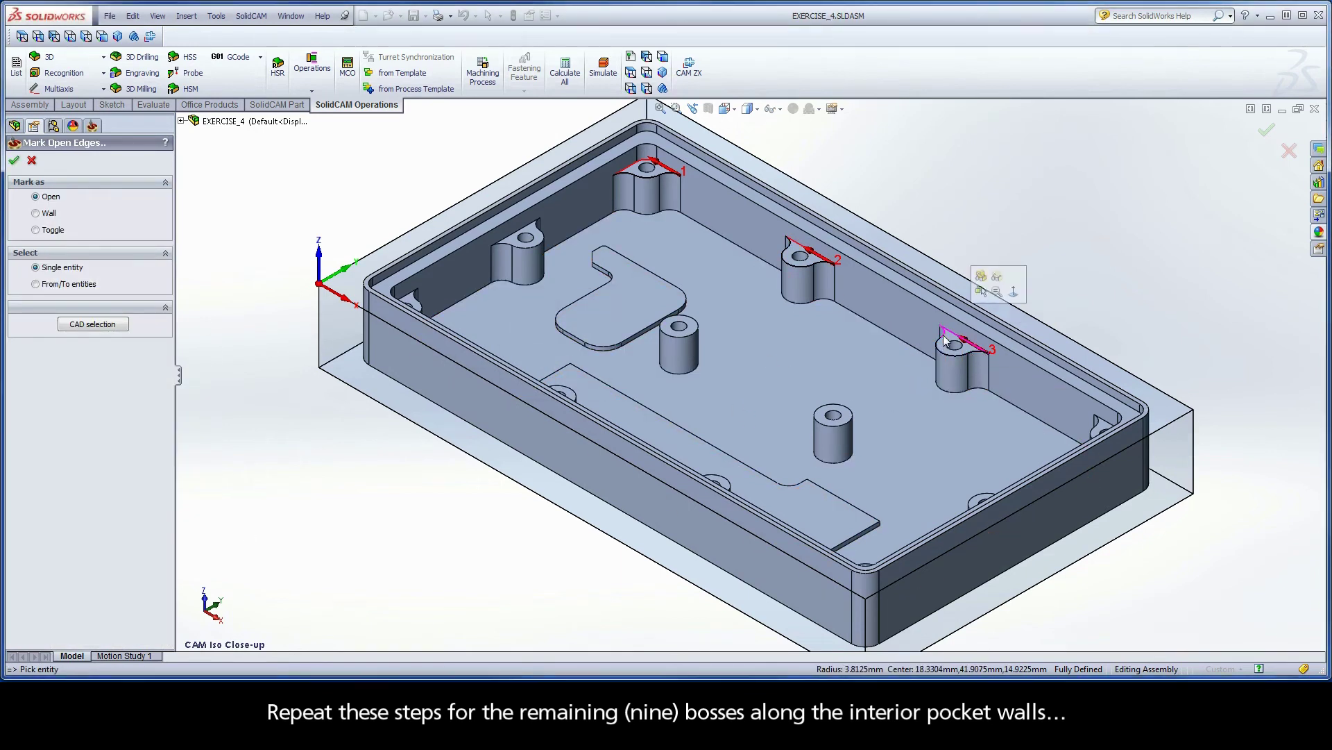
click(14, 160)
Step: Rotate to the far bosses and add chains 4 and 5, marking their outer edges open
right_click(242, 197)
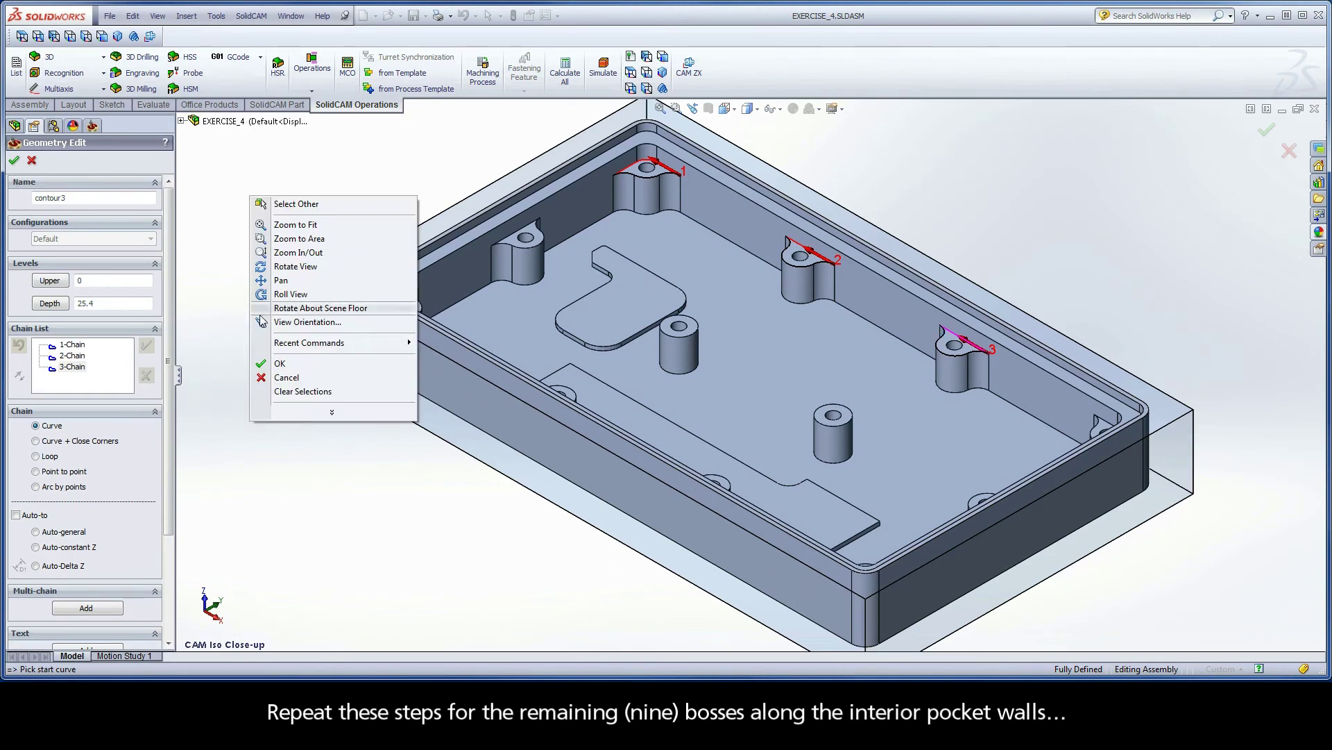
click(312, 305)
drag(312, 305, 917, 159)
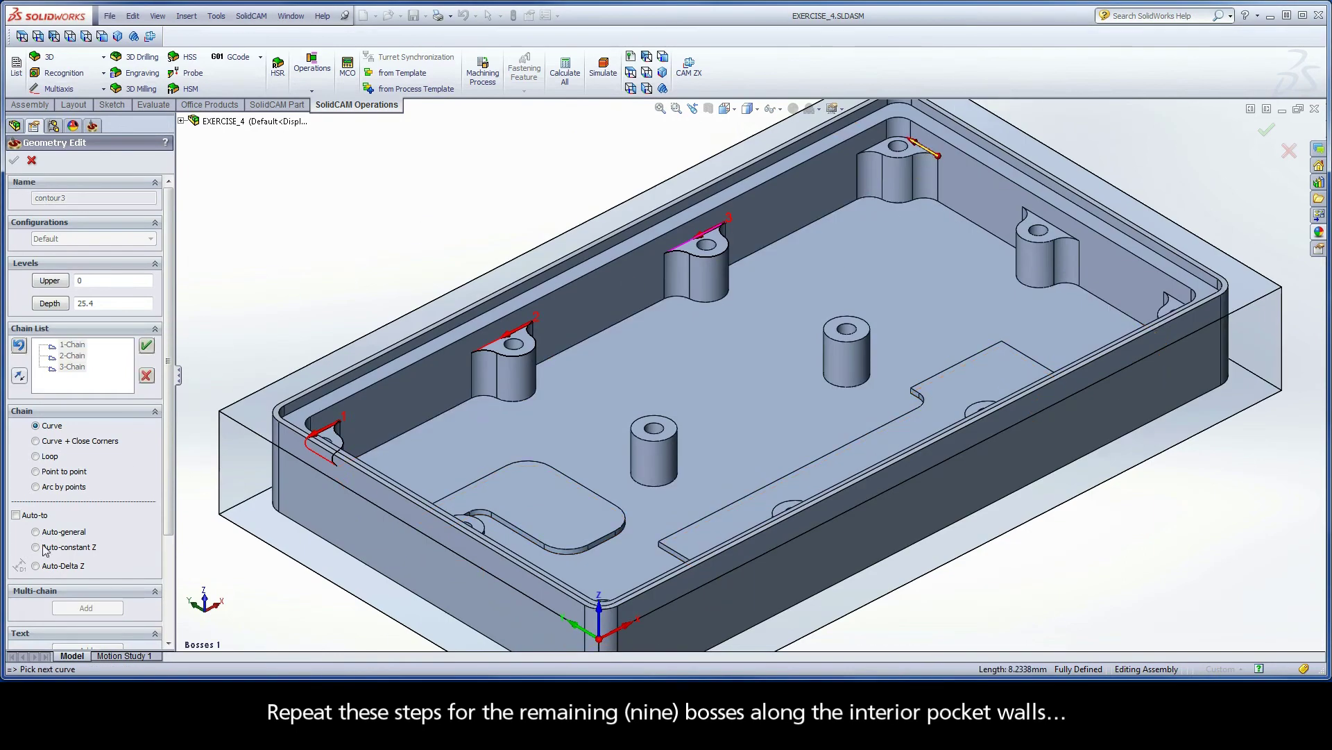
click(918, 154)
click(535, 351)
right_click(72, 377)
click(209, 492)
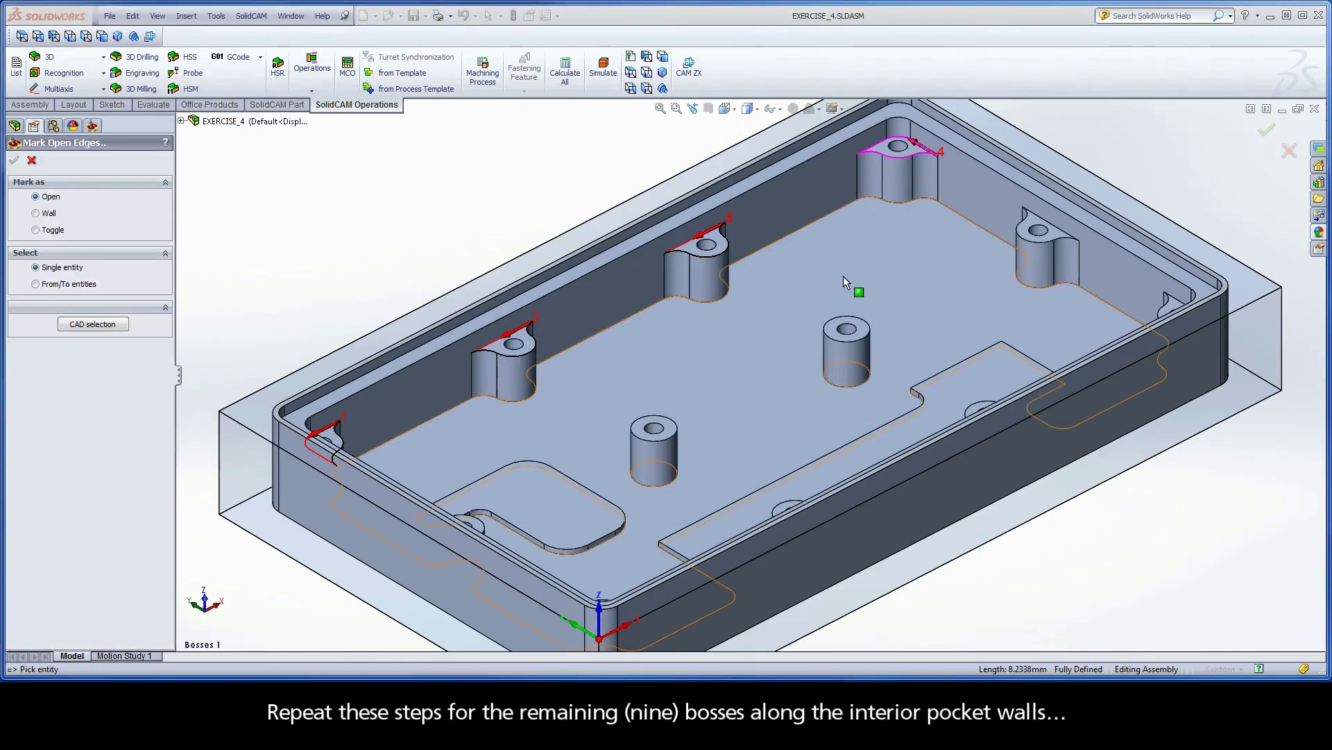
click(883, 158)
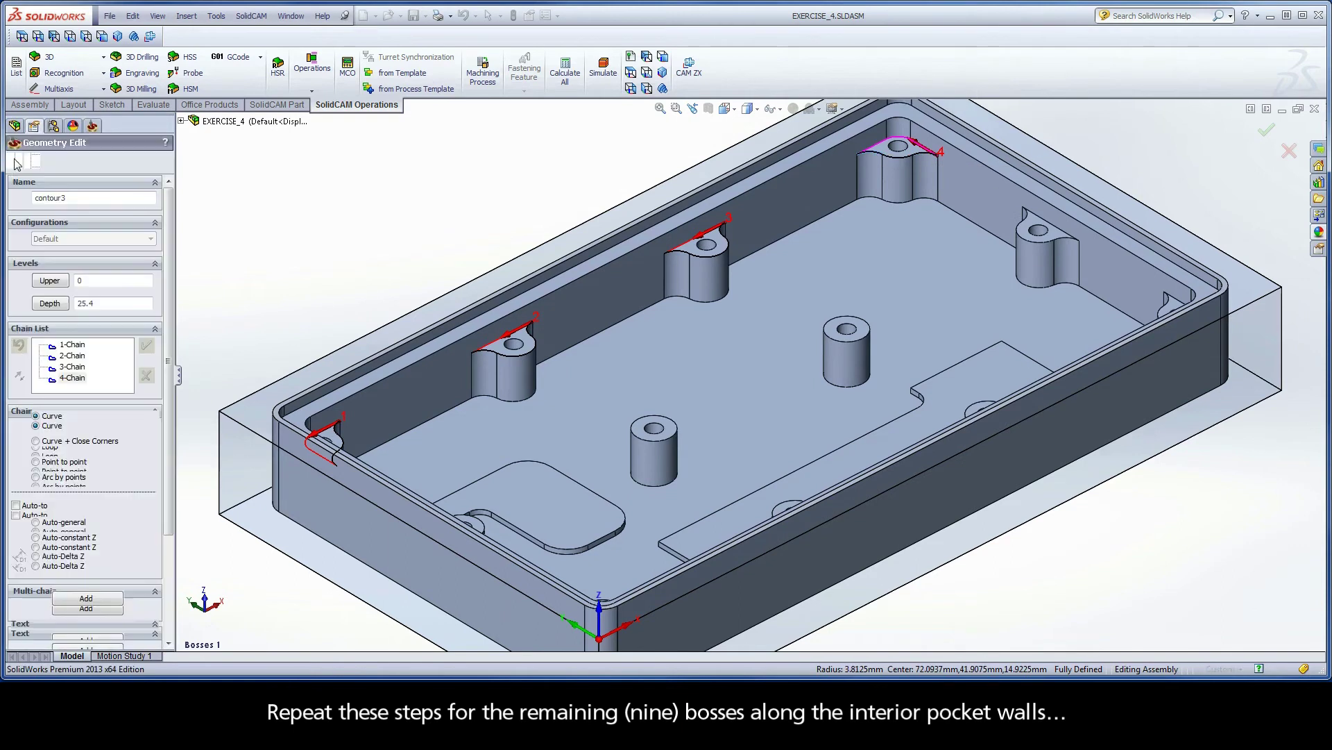
click(549, 360)
right_click(71, 389)
click(126, 508)
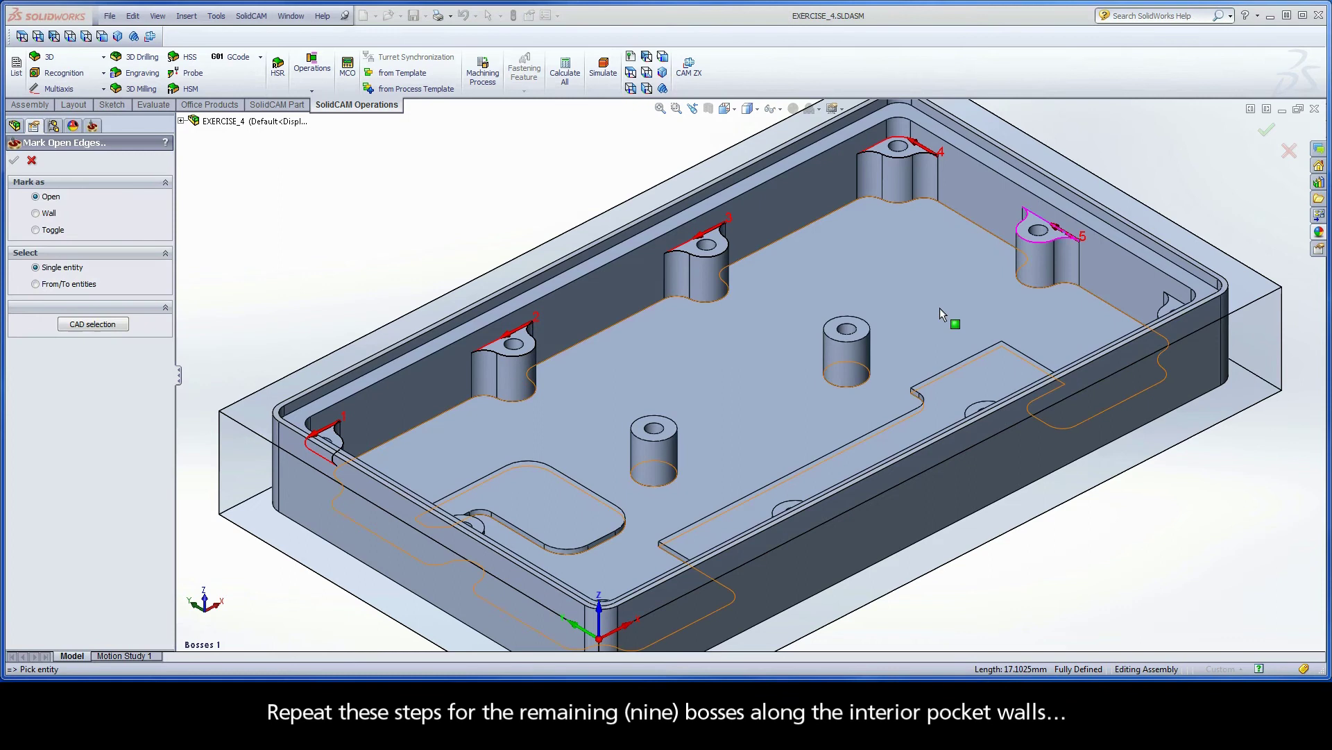
Step: Confirm the fifth boss's open edge, then add 6-Chain with its edge marked open
click(1018, 233)
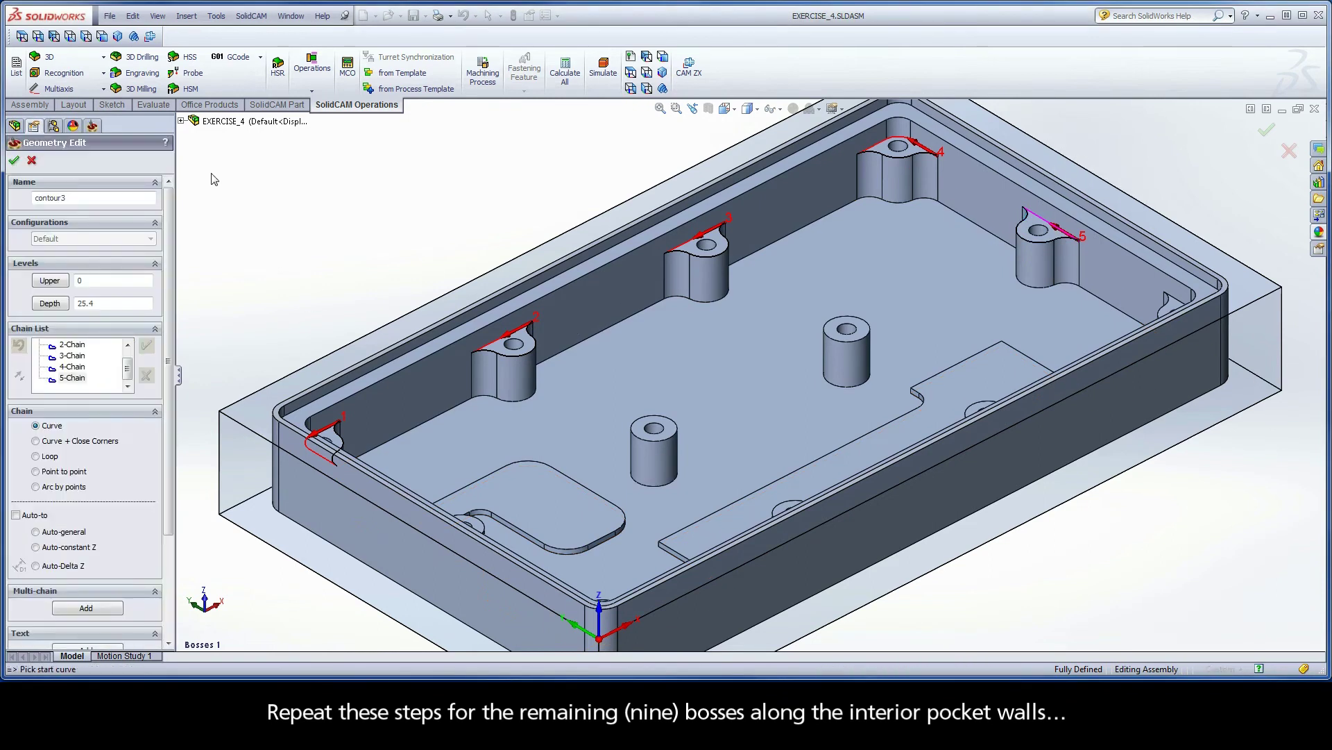
key(space)
click(611, 228)
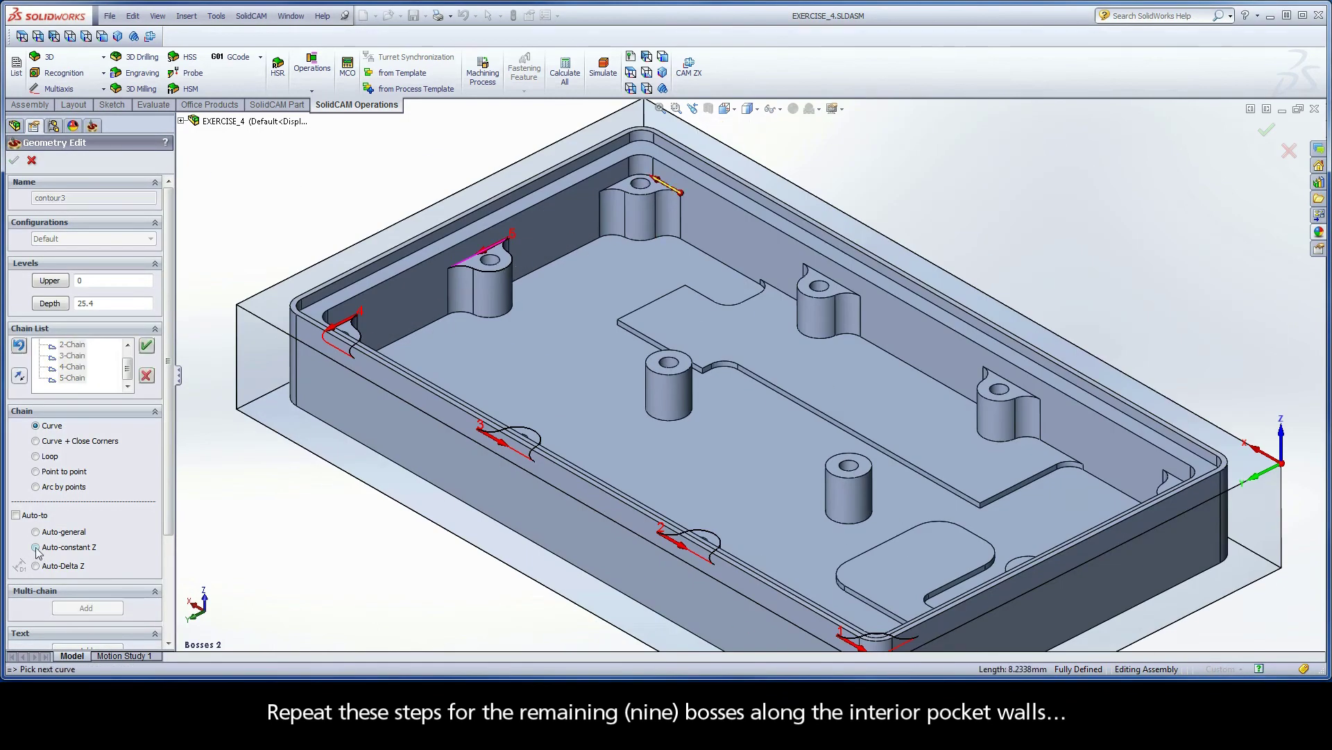
right_click(72, 378)
click(126, 510)
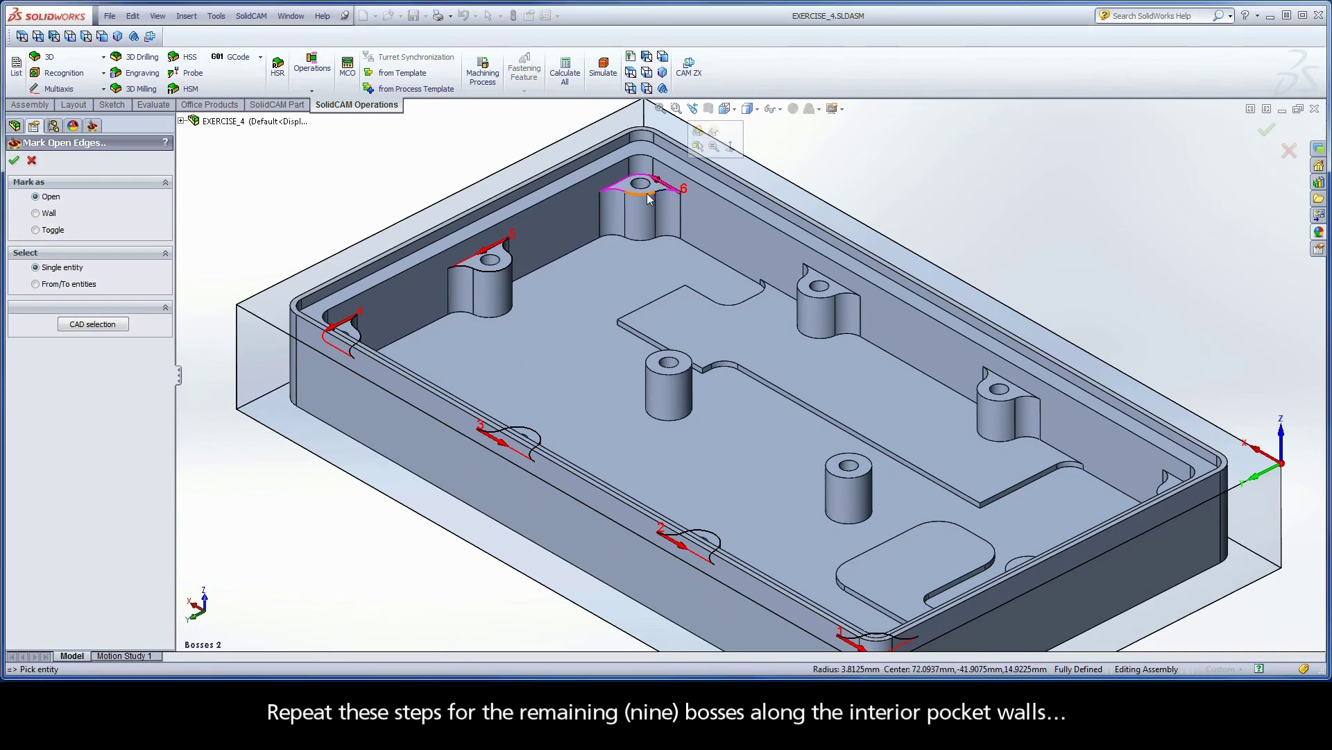
click(14, 159)
Step: Add chains 7 and 8, marking each boss's wall arc as open
click(798, 310)
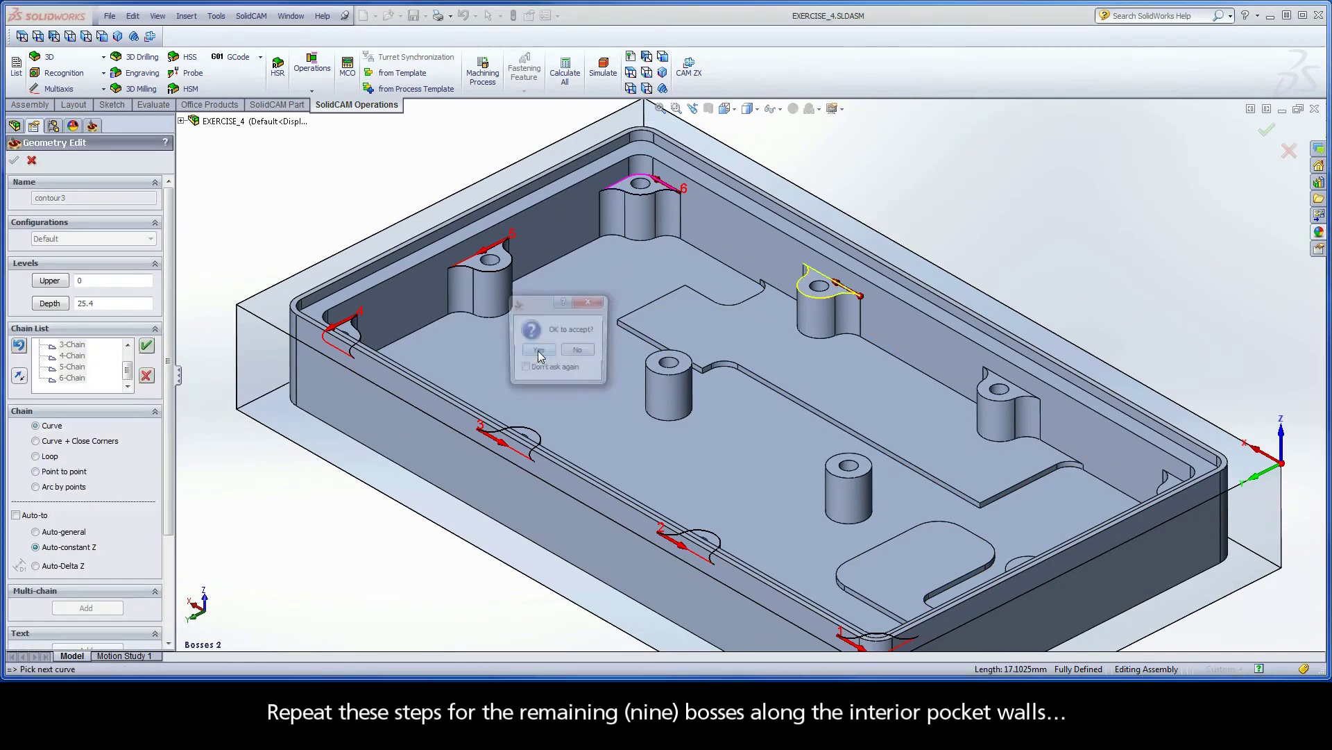
click(539, 351)
right_click(113, 390)
click(126, 513)
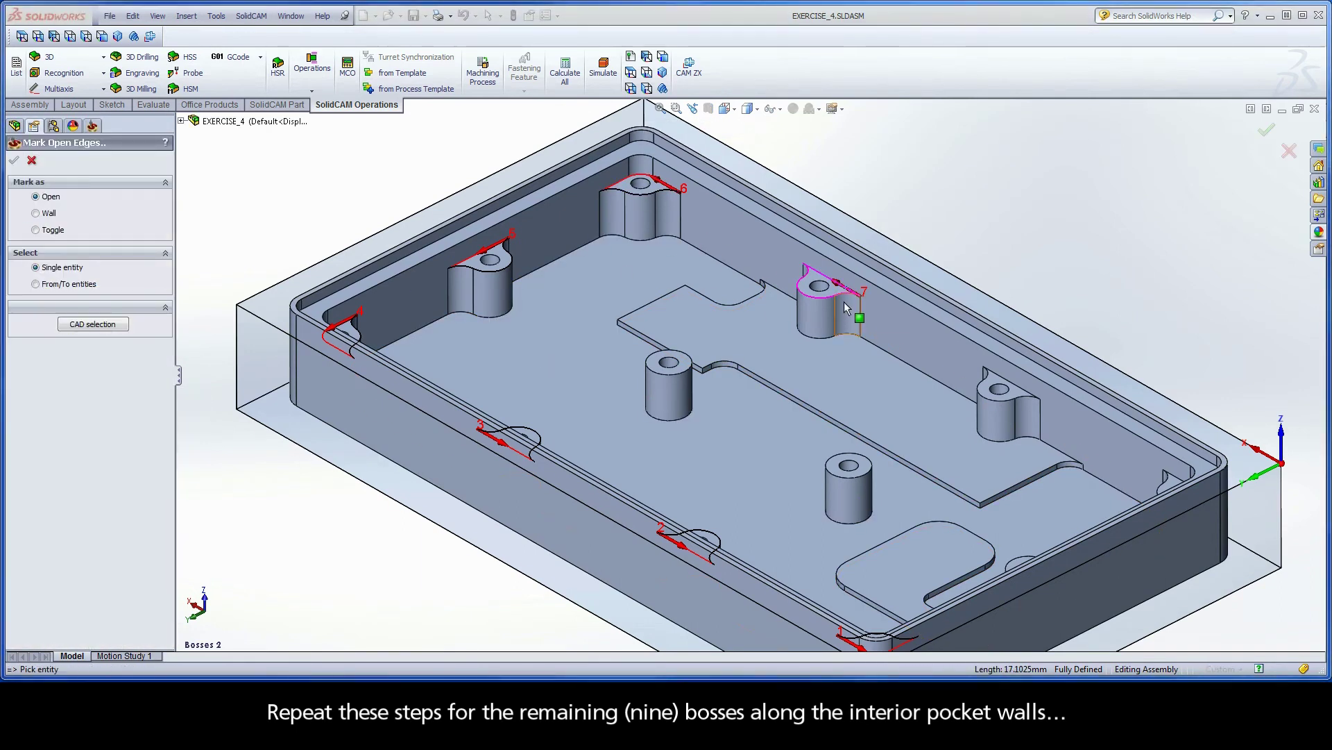
click(808, 273)
click(13, 160)
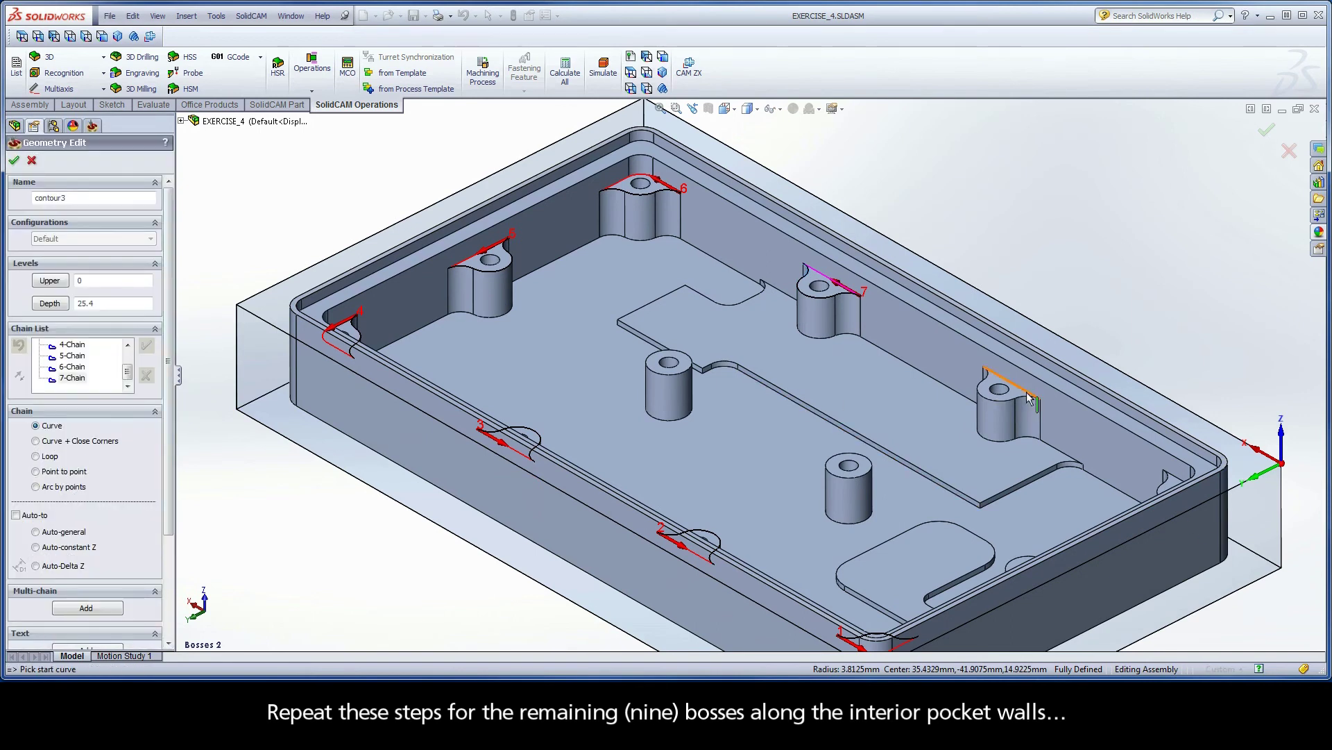
click(1005, 380)
right_click(72, 388)
click(134, 512)
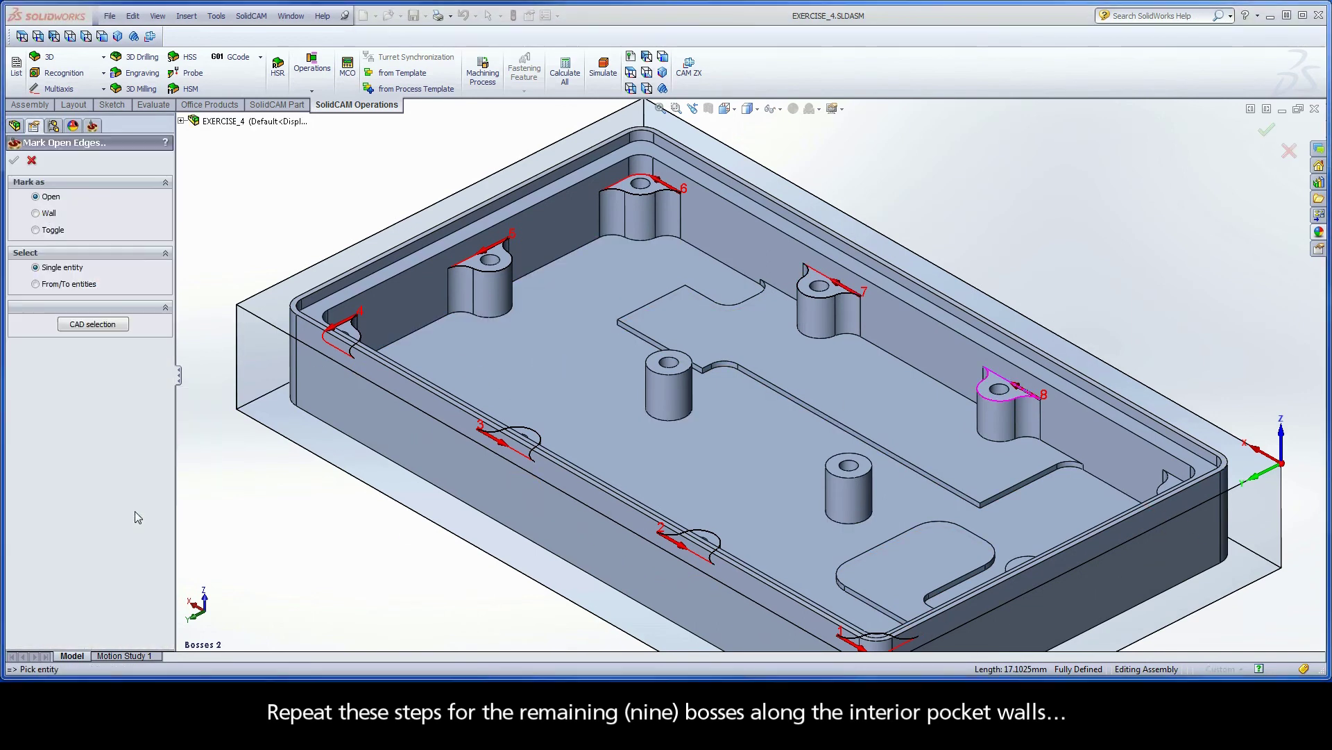
click(997, 390)
click(14, 158)
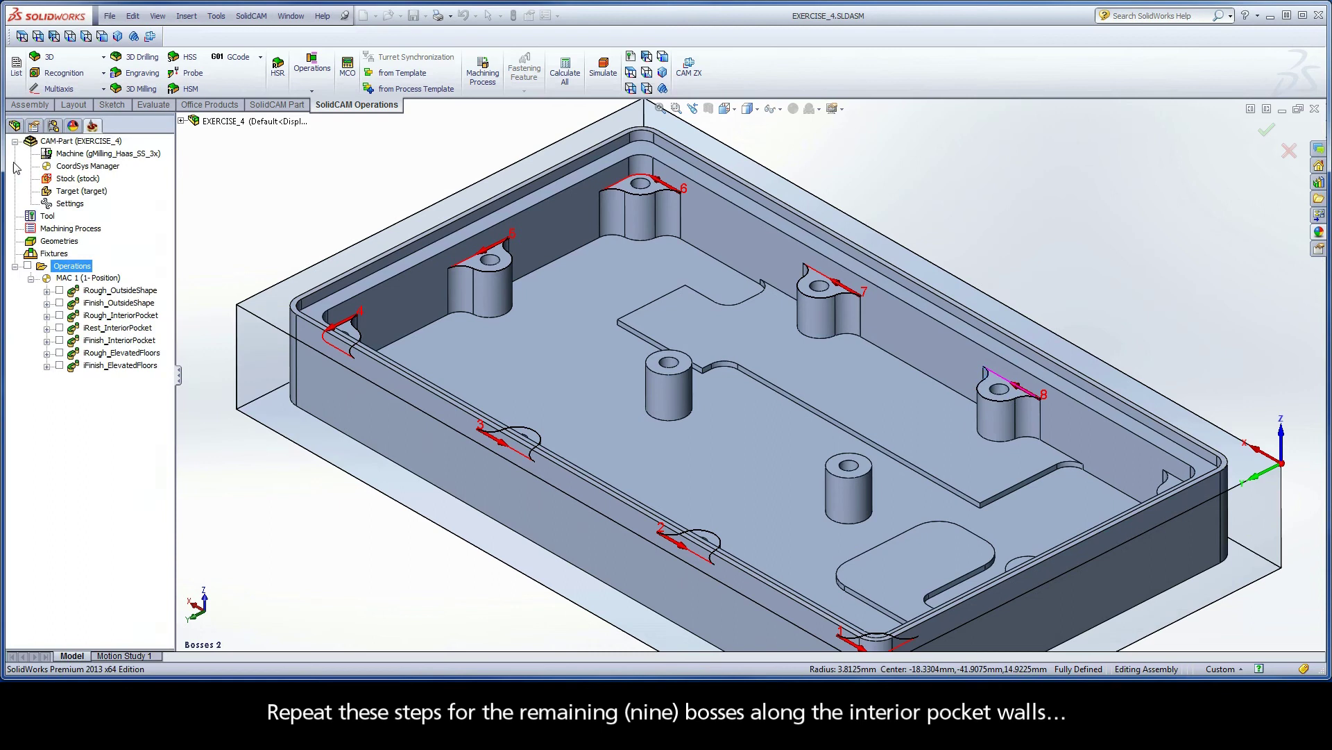
Step: In the Bosses 3 view, add chains 9 and 10 with open edges marked
key(space)
click(229, 324)
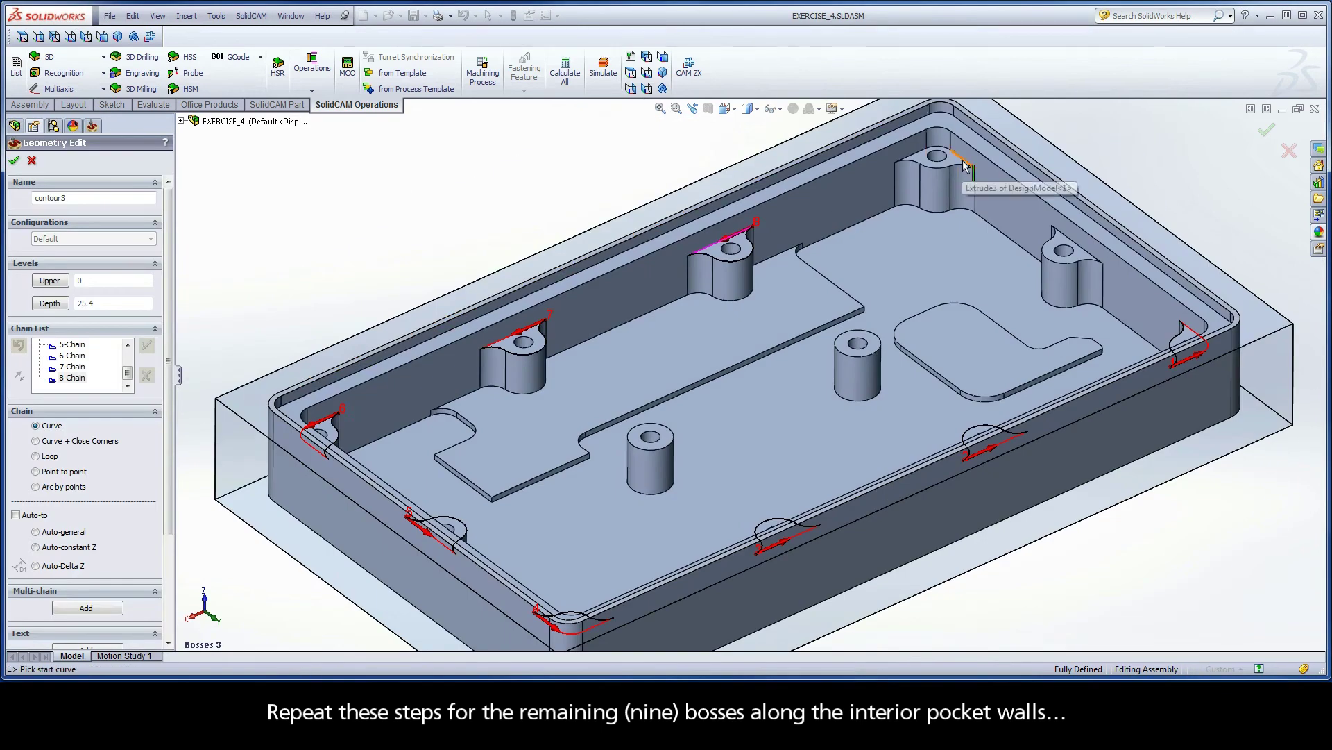
click(742, 236)
click(539, 351)
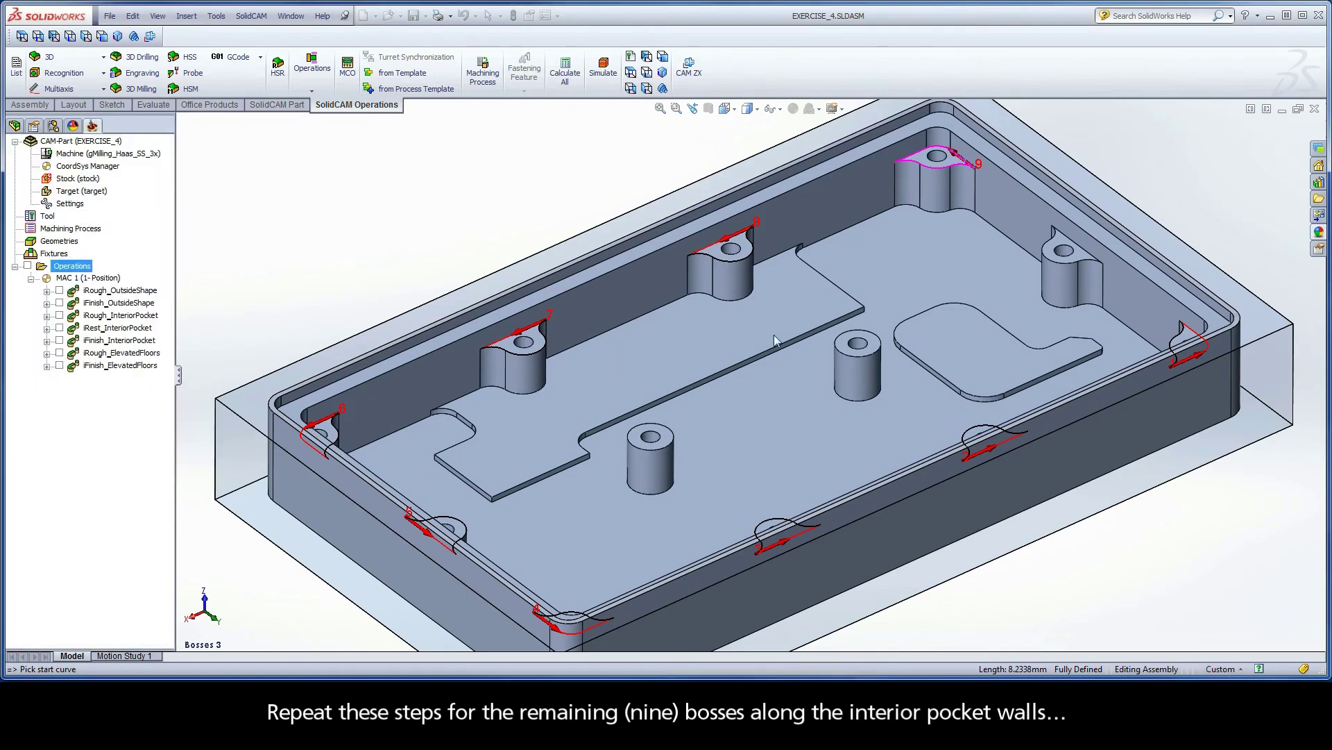
right_click(72, 404)
click(134, 527)
click(14, 159)
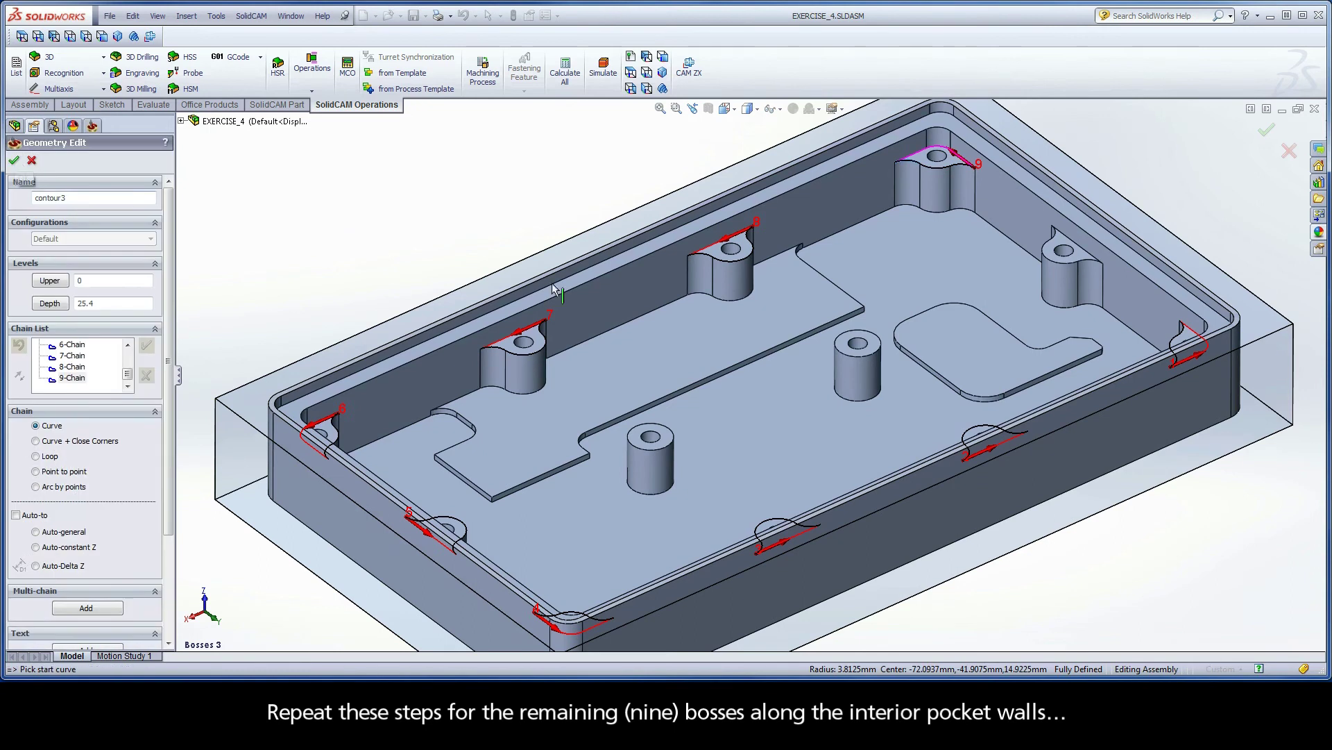
right_click(73, 380)
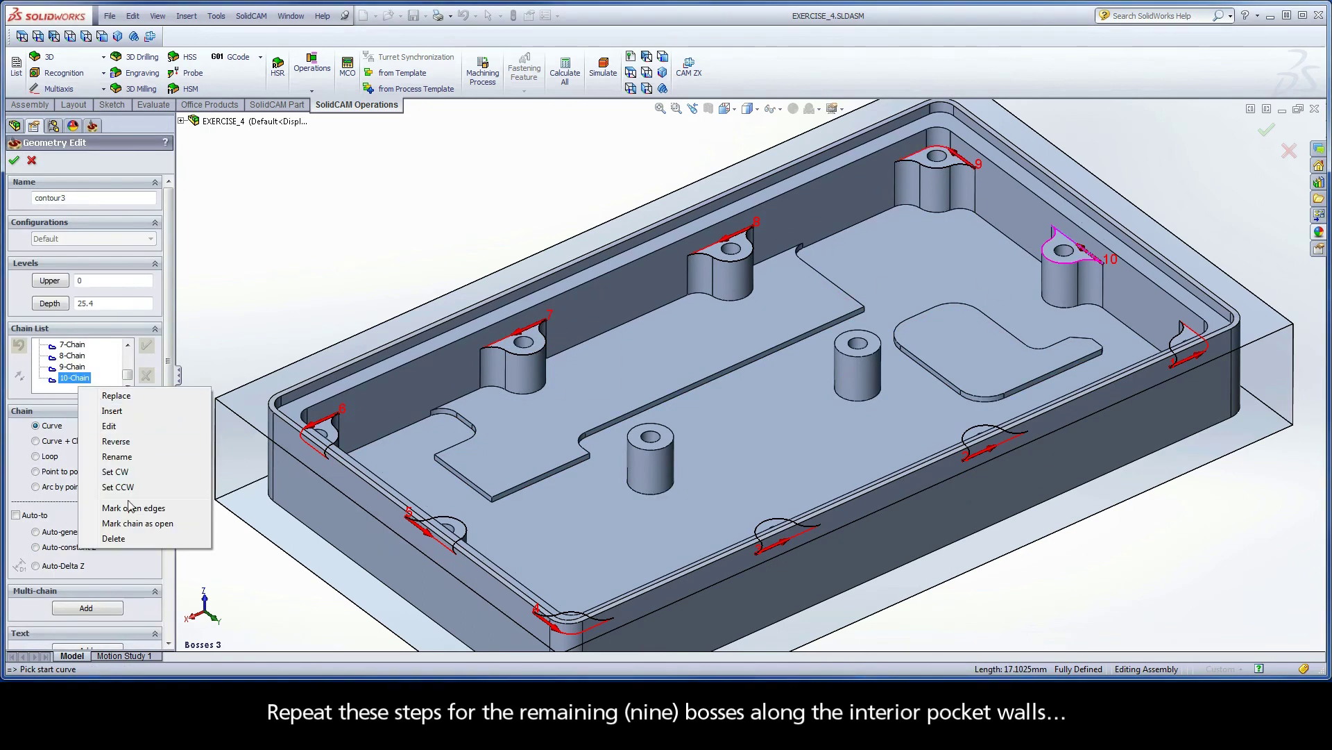
click(126, 524)
click(13, 160)
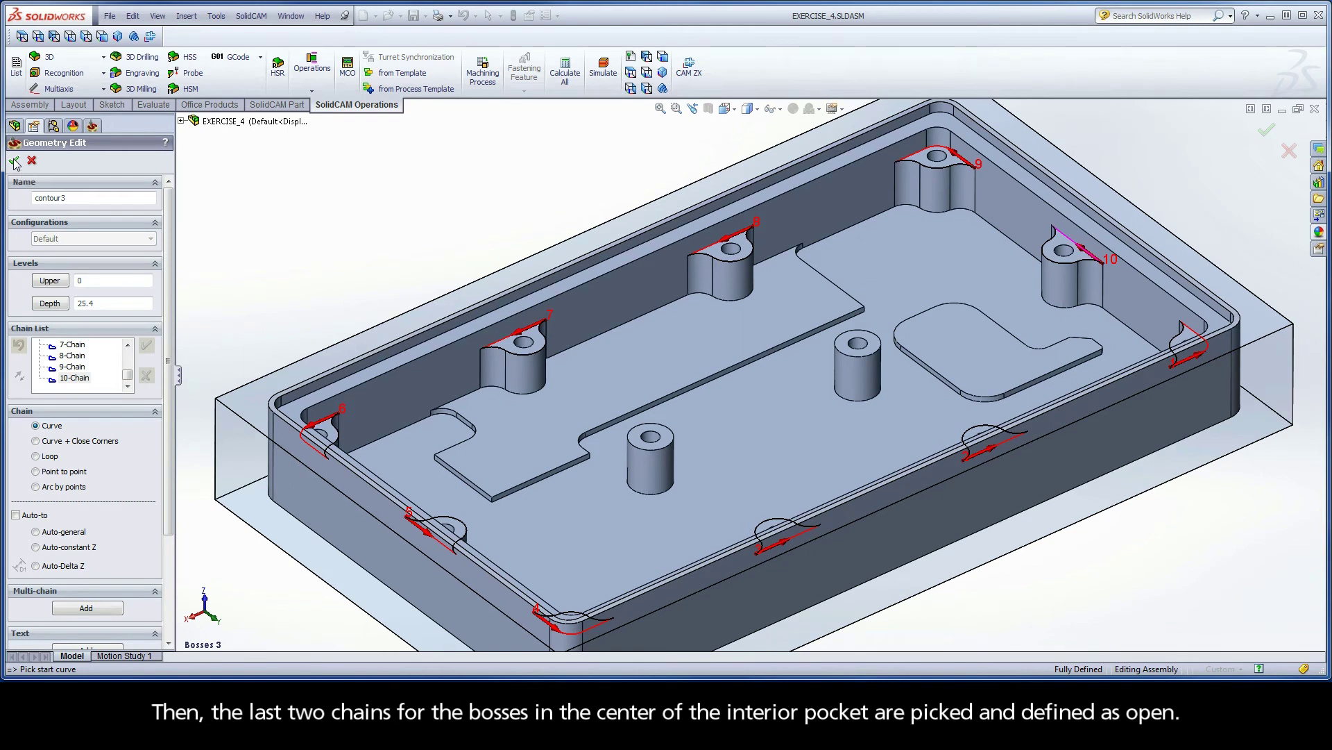
Step: In the CAM Iso Close-up view, add the first island boss as 11-Chain, marked open
right_click(215, 171)
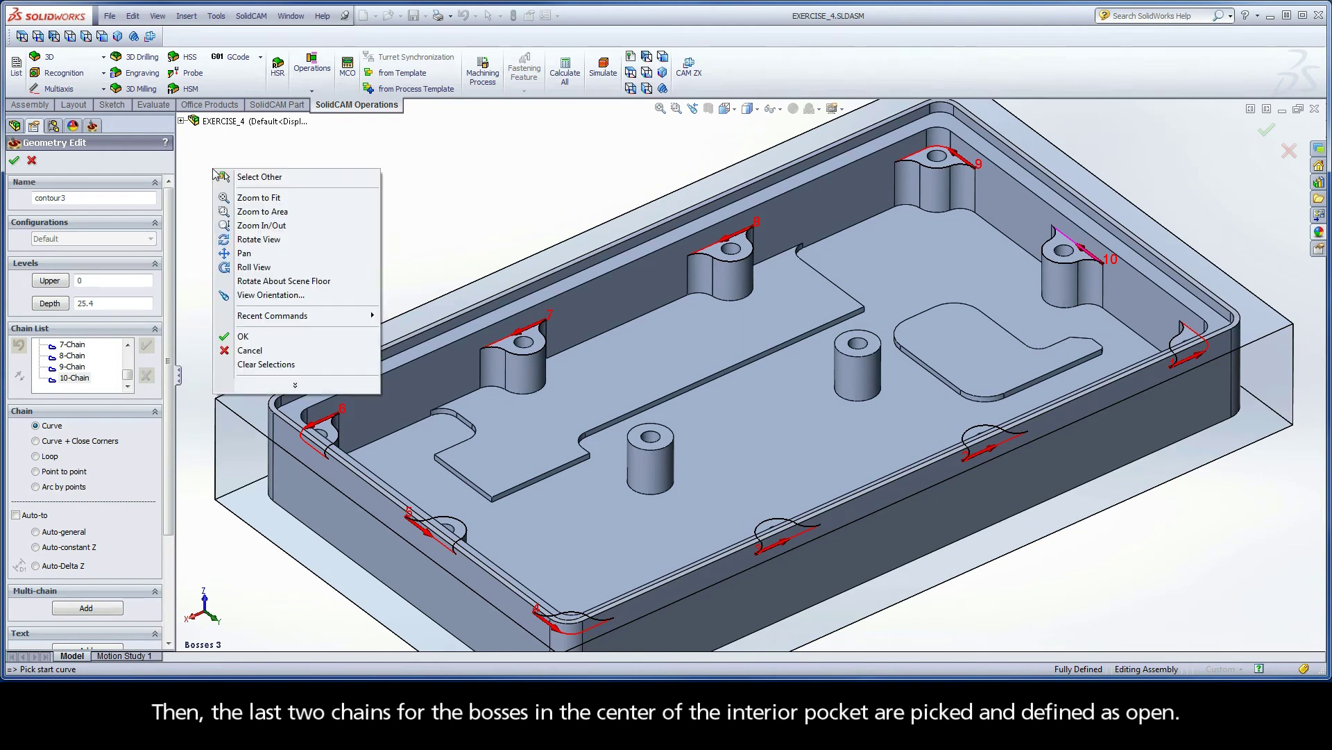
click(229, 295)
double_click(227, 317)
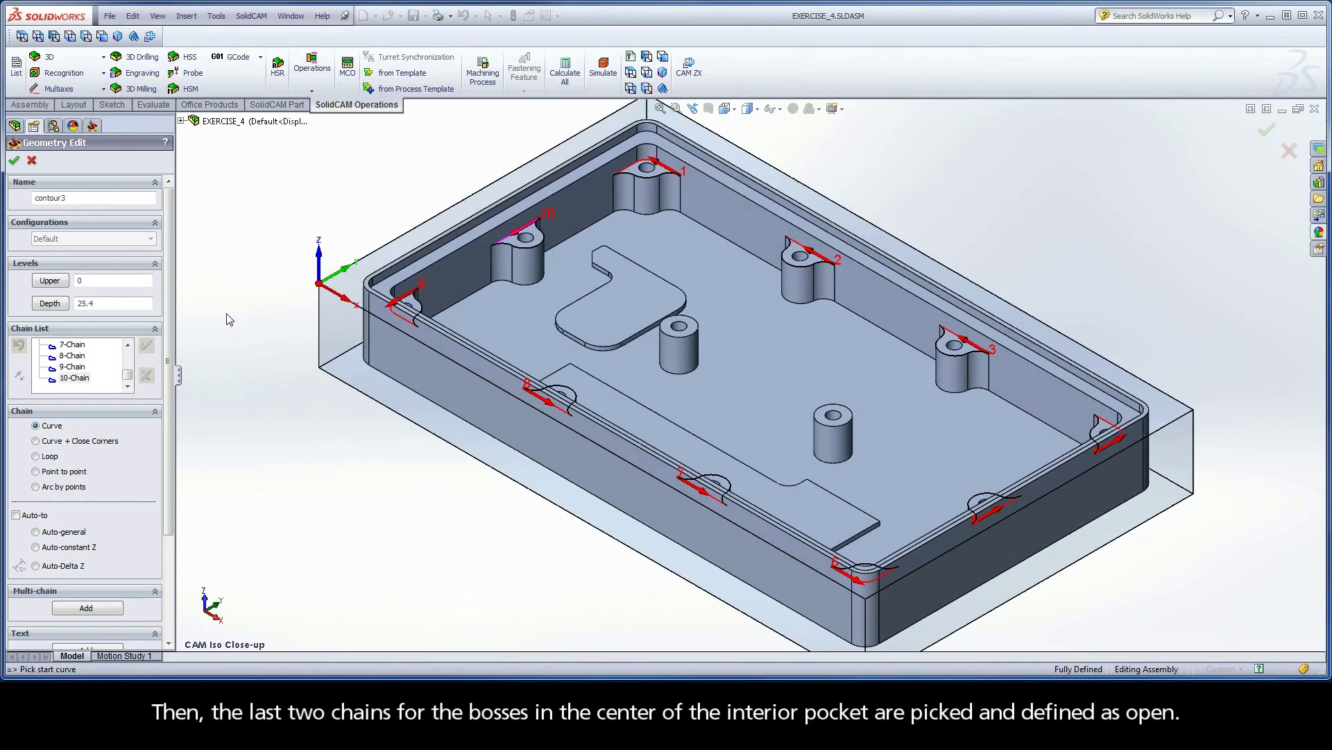
click(662, 330)
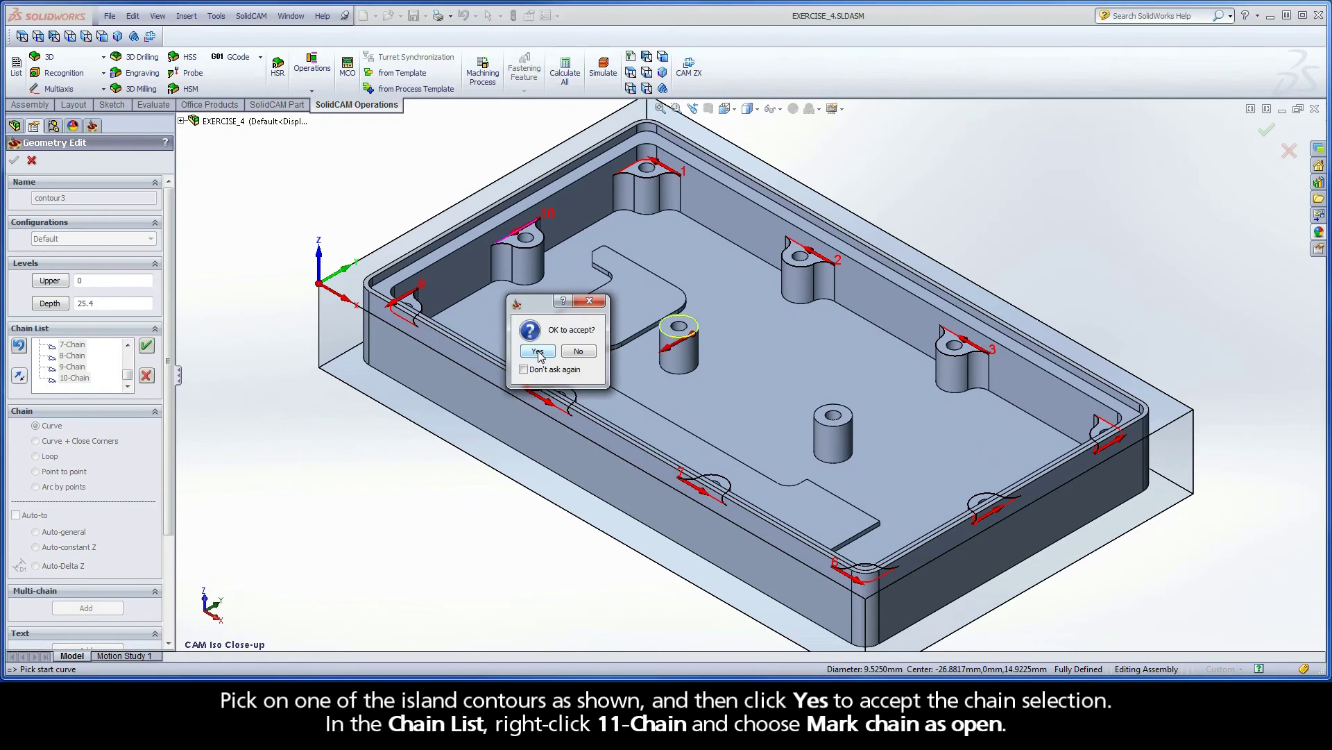
click(538, 352)
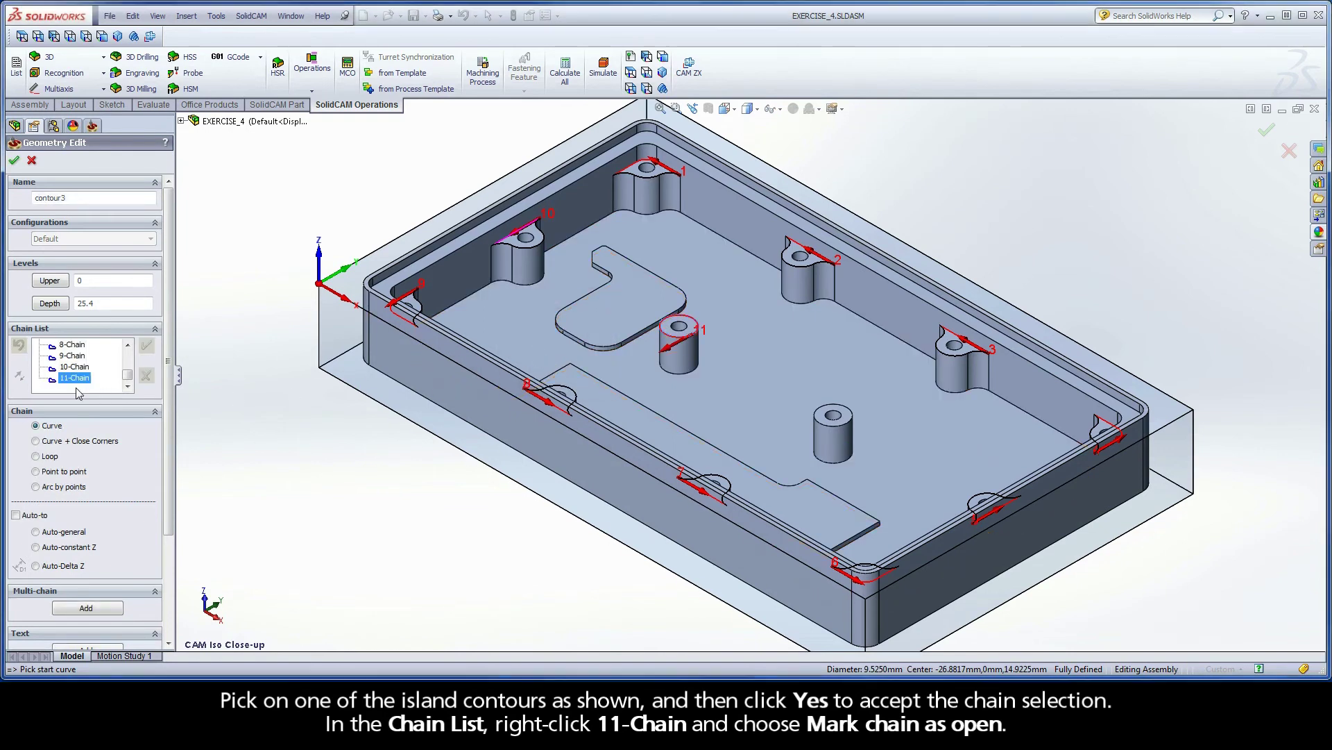
right_click(77, 388)
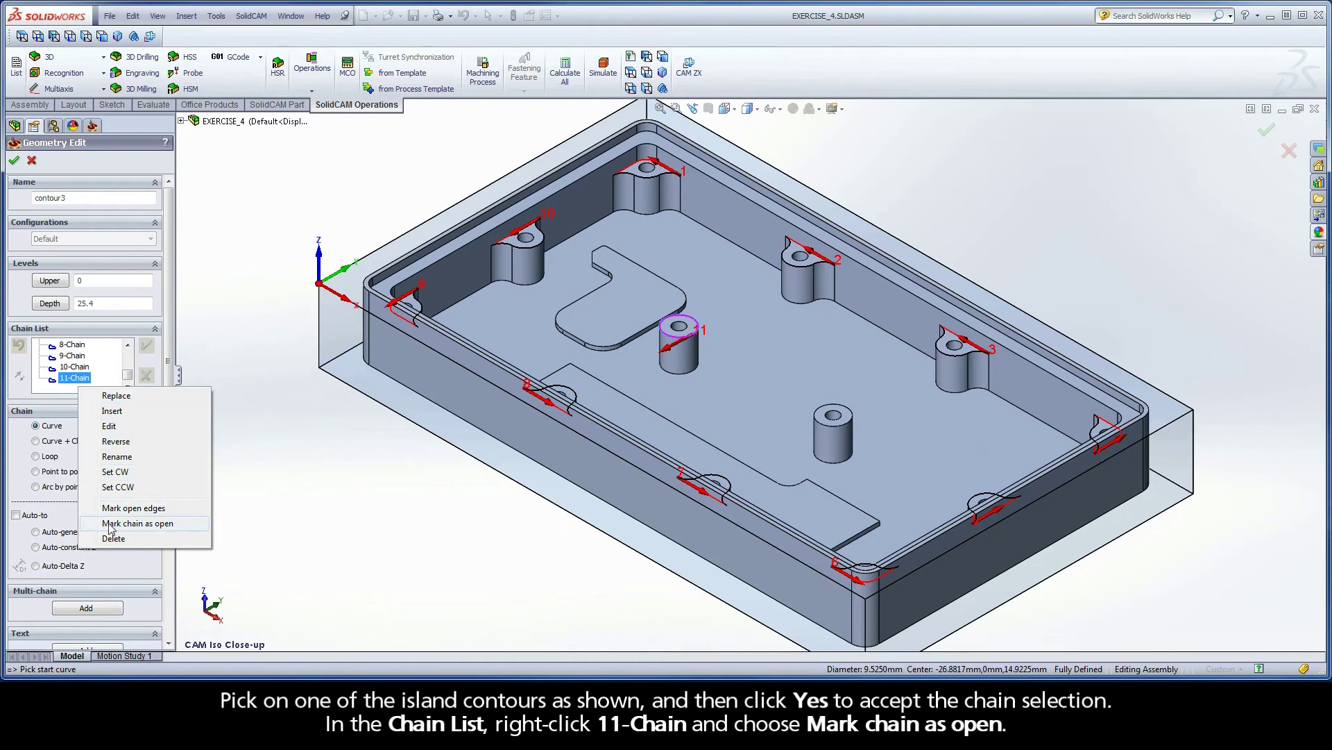
click(166, 526)
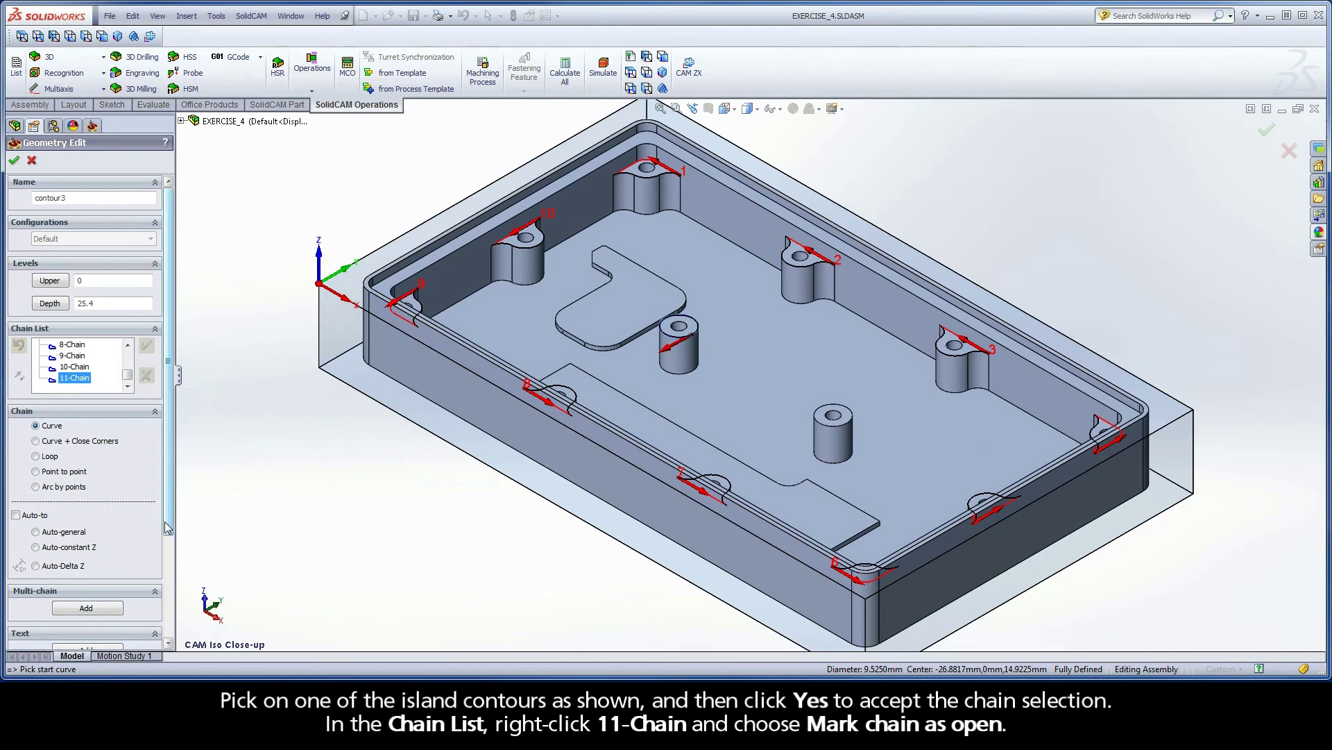
Step: Add the second island boss as 12-Chain and mark it entirely open
click(849, 422)
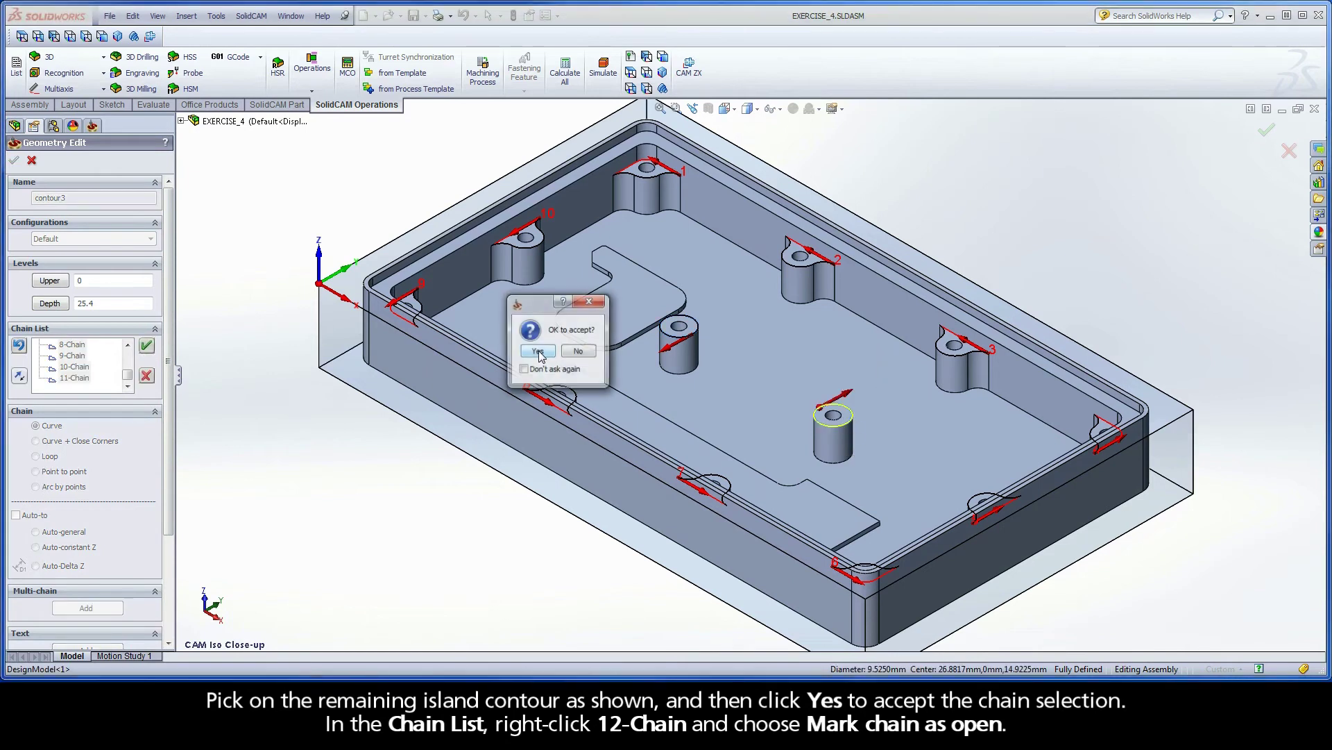
click(538, 352)
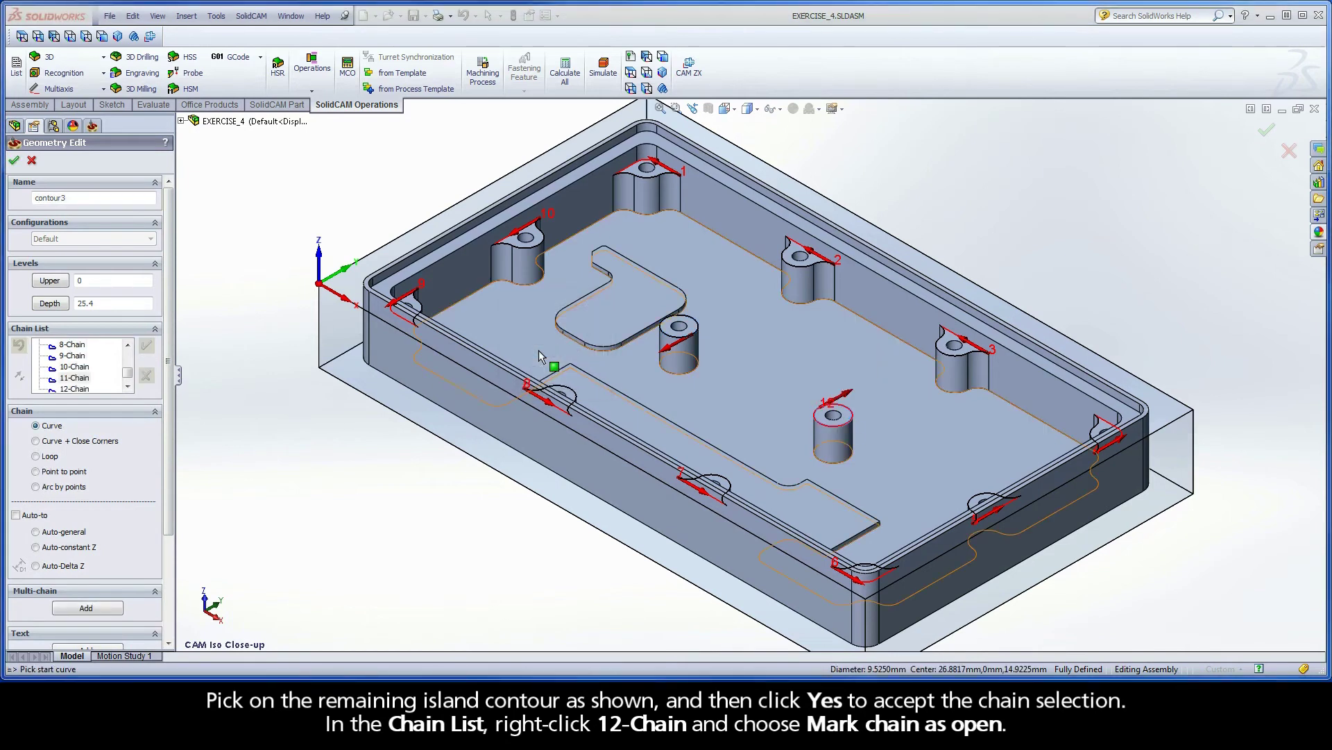
right_click(74, 389)
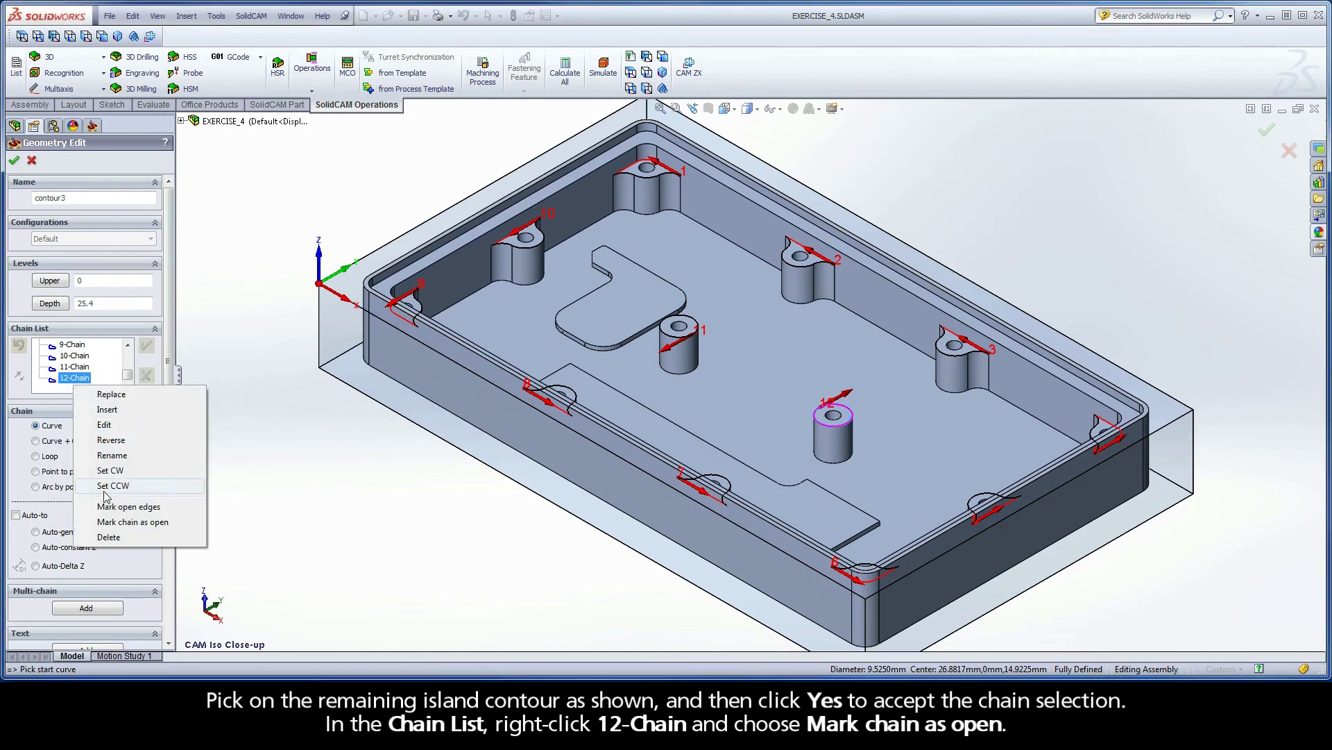
click(164, 522)
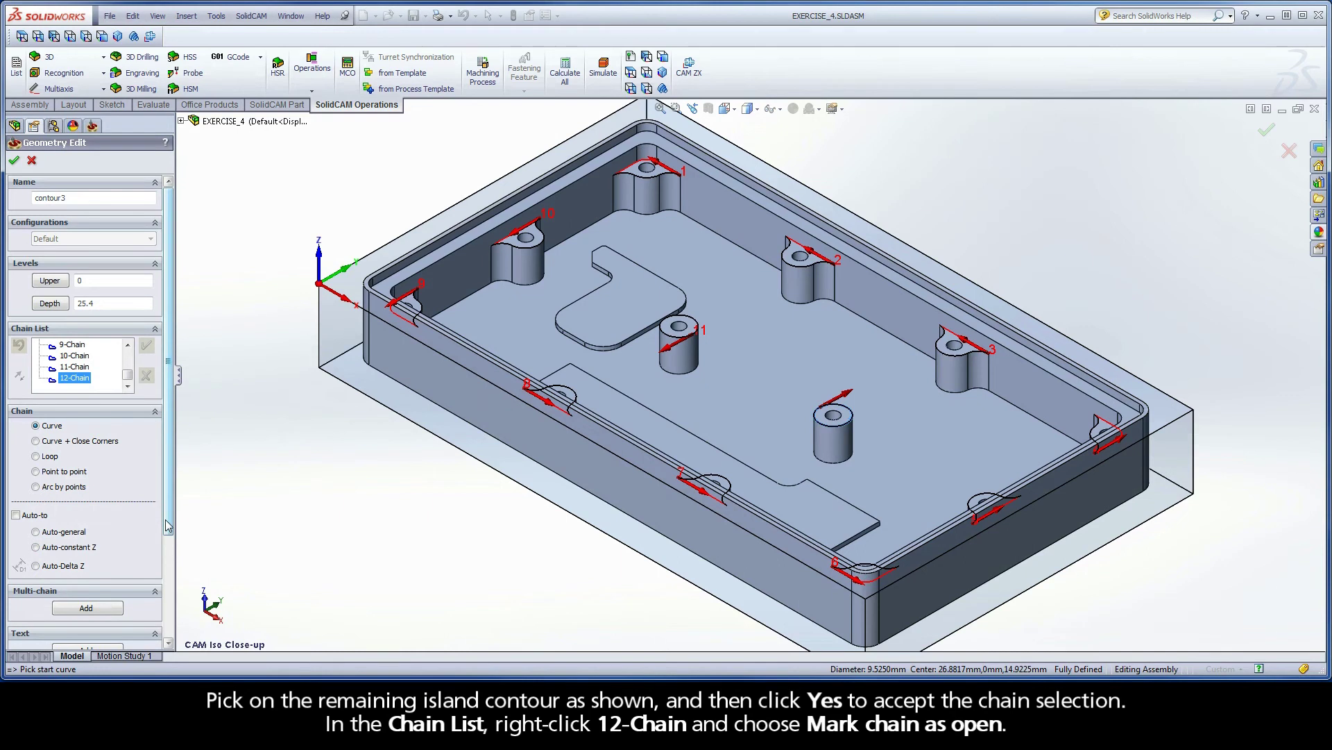
Step: Confirm the twelve-chain boss geometry and assign Tool 2, the 6 mm end mill
click(15, 161)
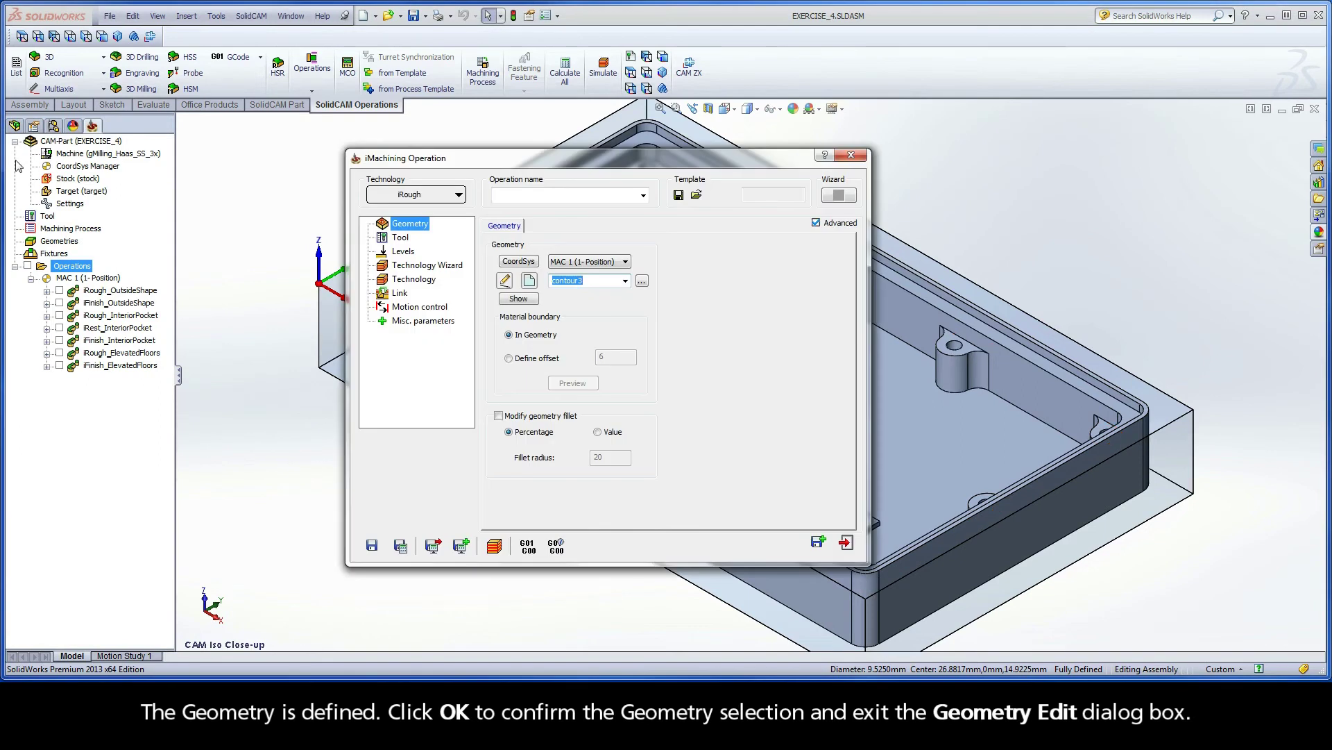
click(402, 238)
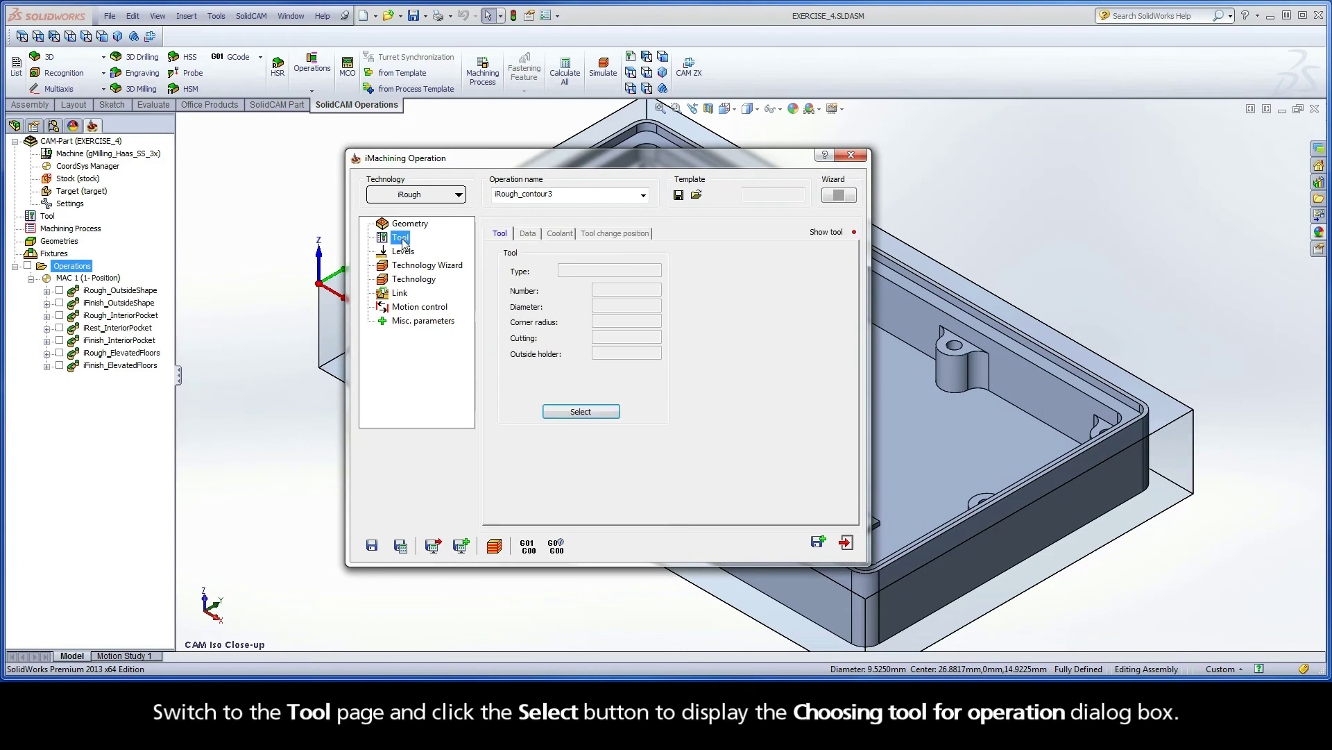
click(580, 412)
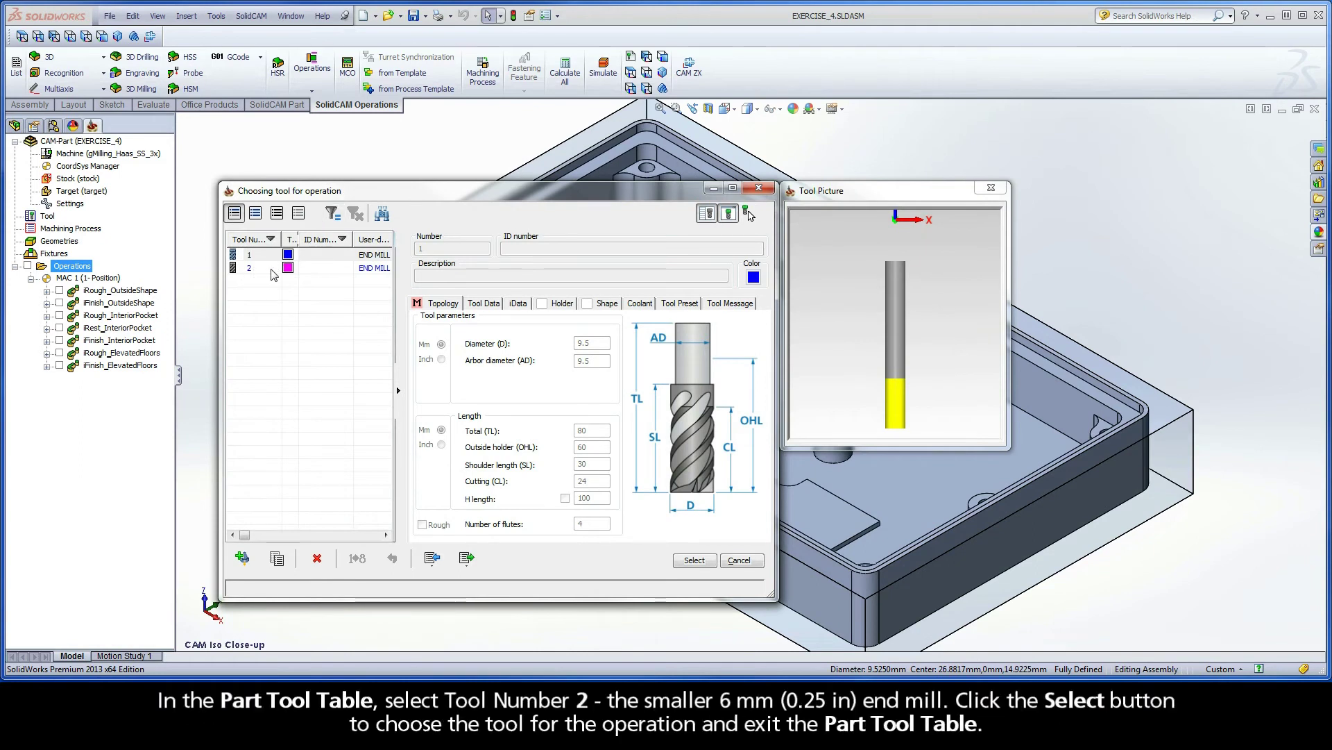
click(274, 273)
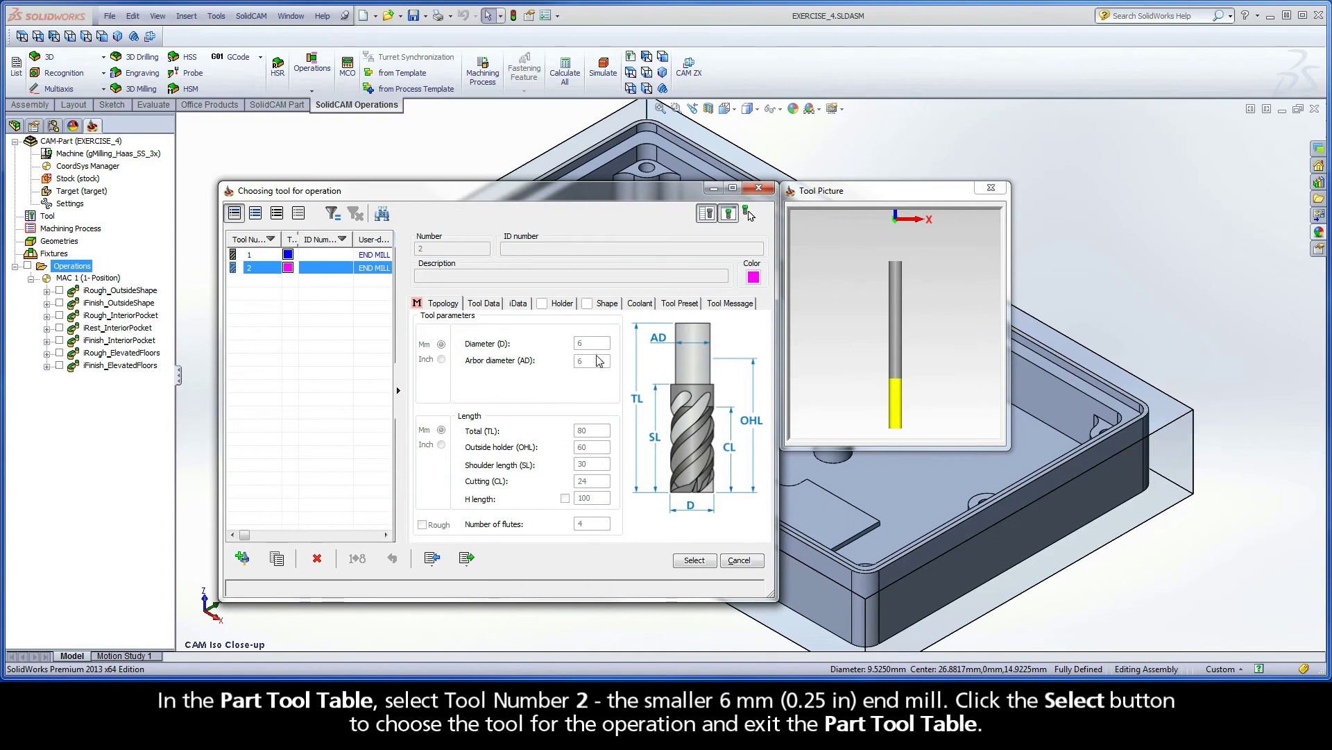
click(695, 560)
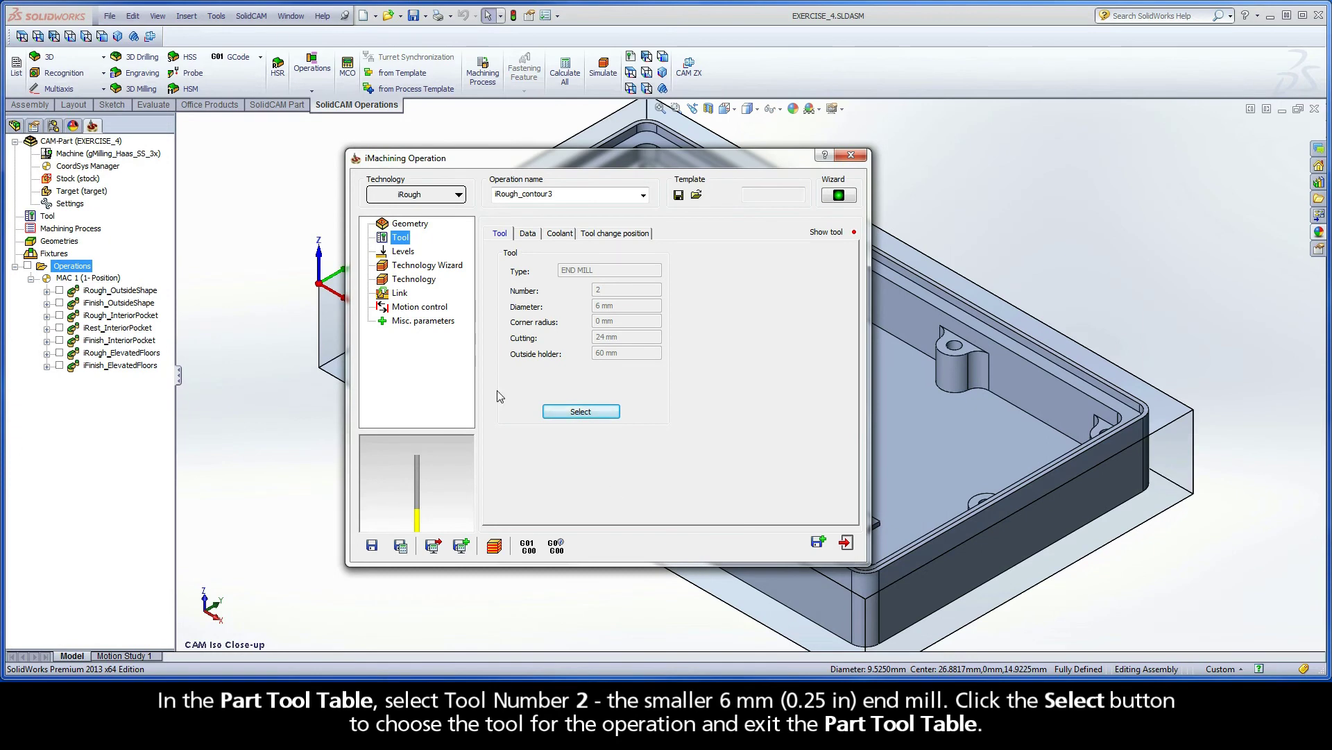
click(404, 253)
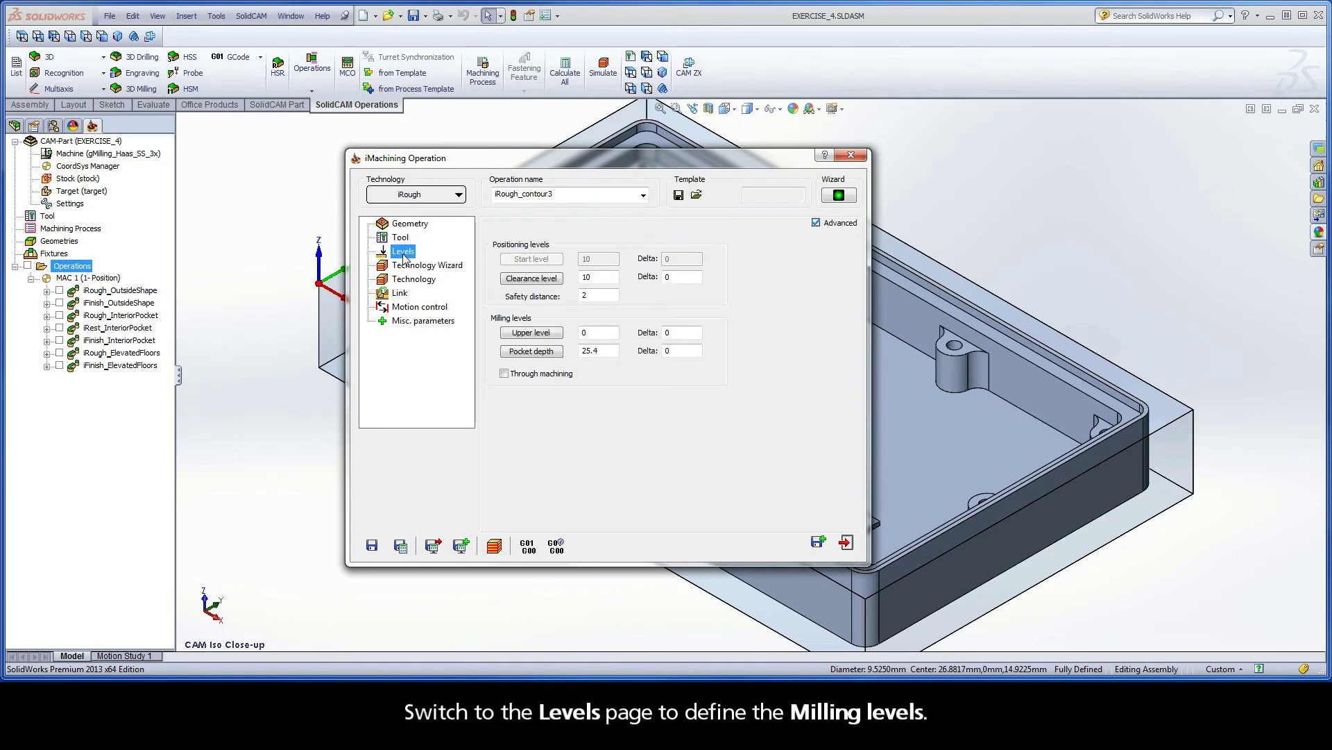
Step: Set the upper level to 0 and the pocket depth to 7.302 from a boss top face
click(530, 332)
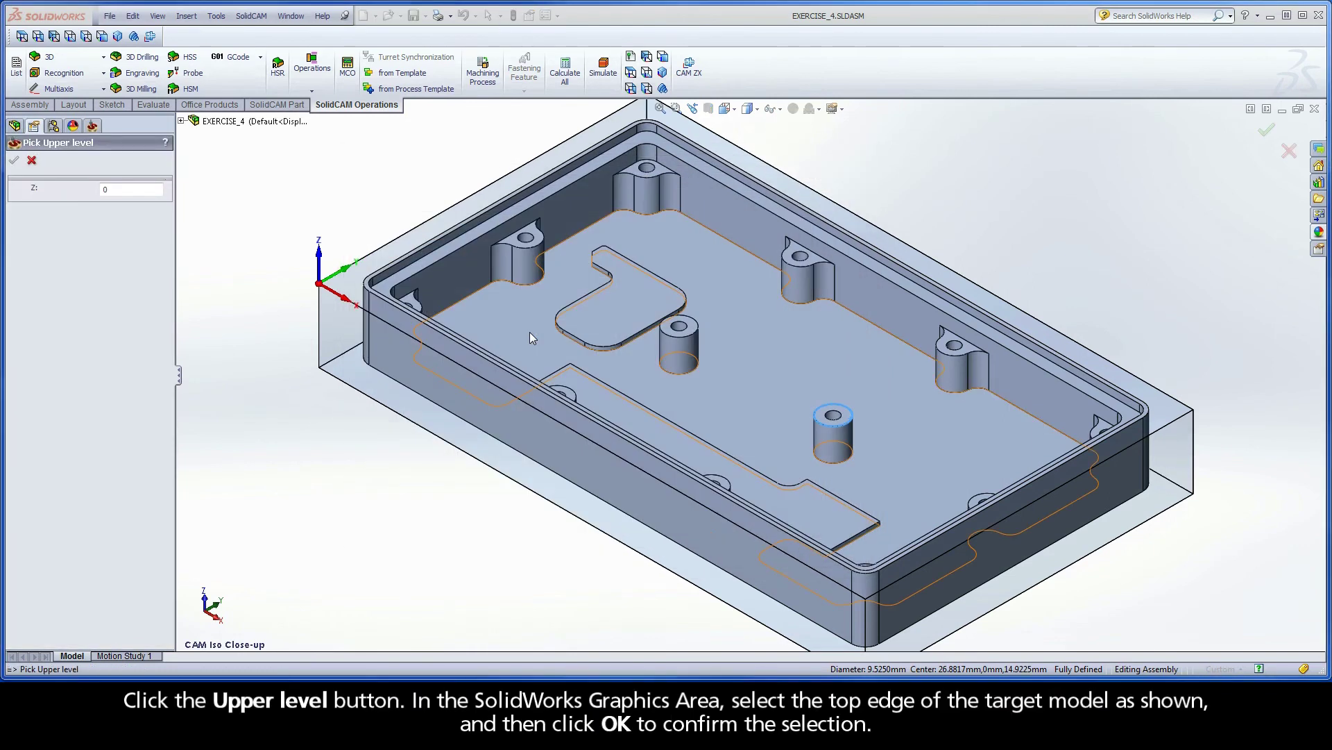
click(372, 284)
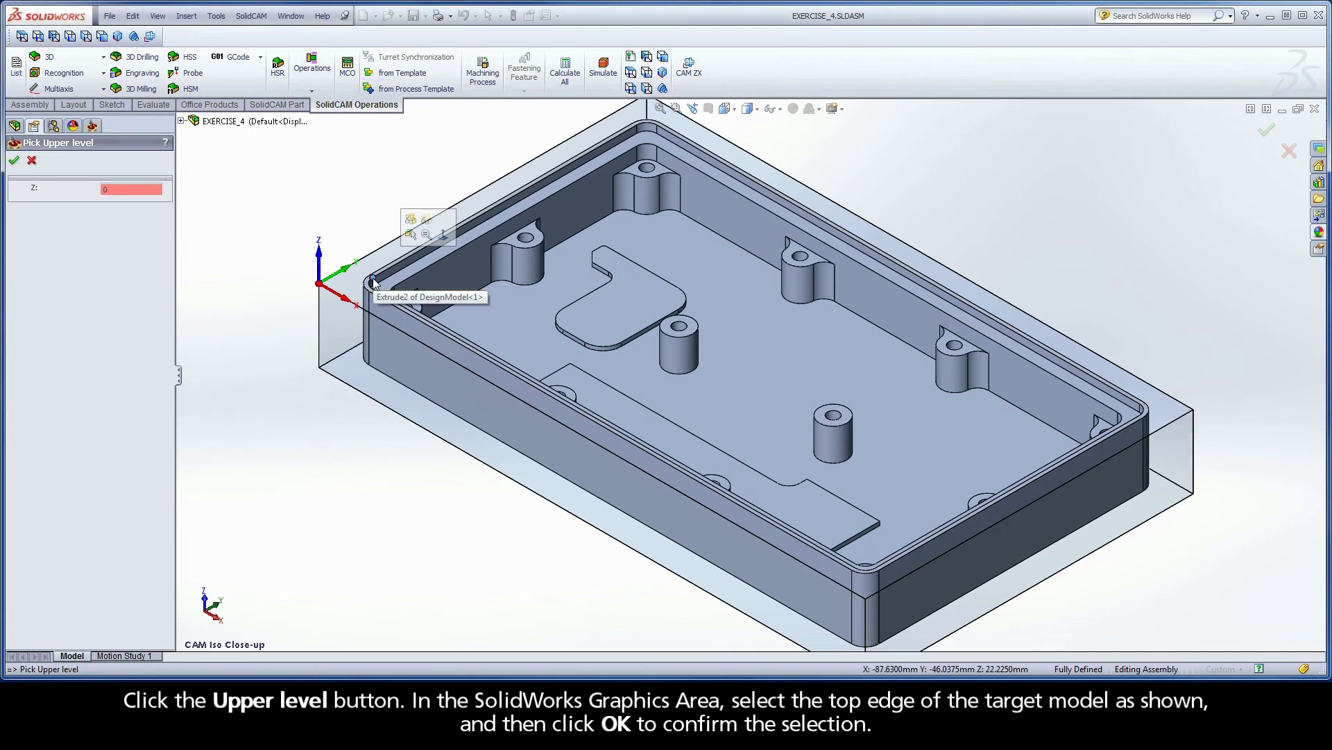
click(15, 161)
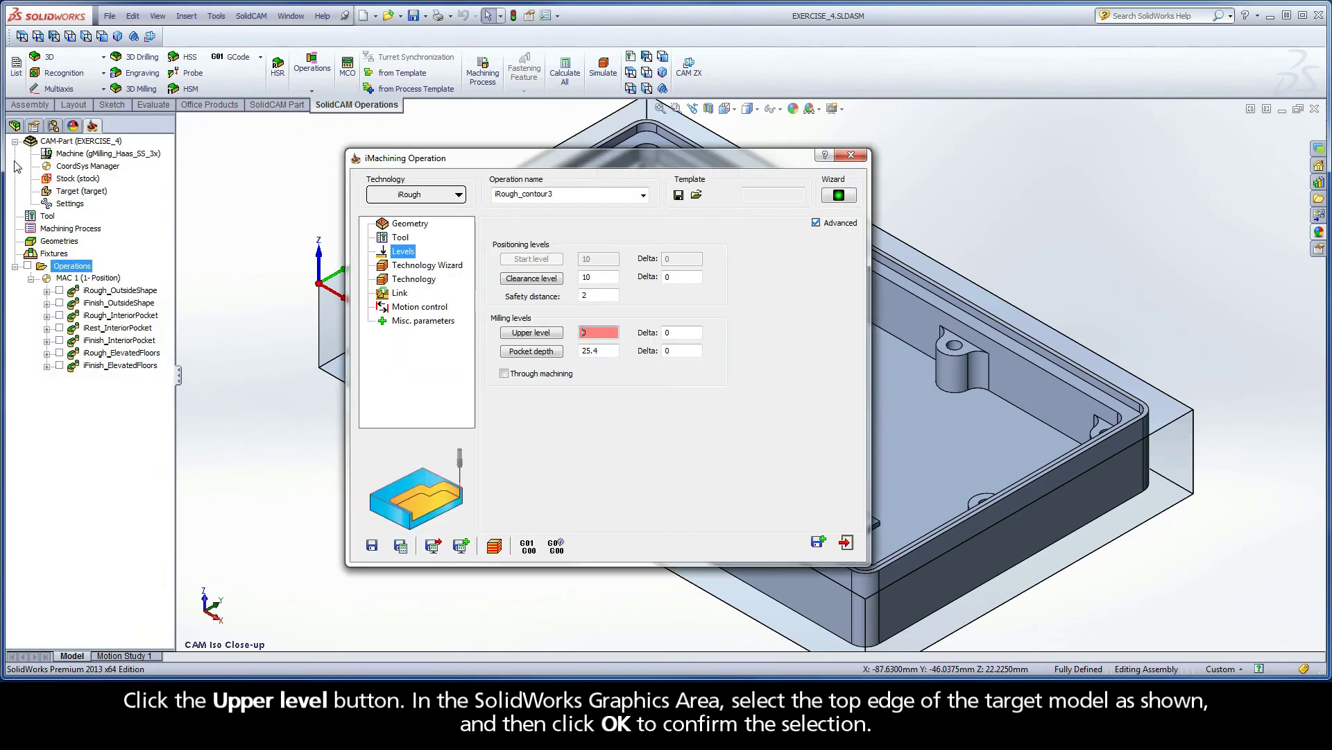
click(531, 353)
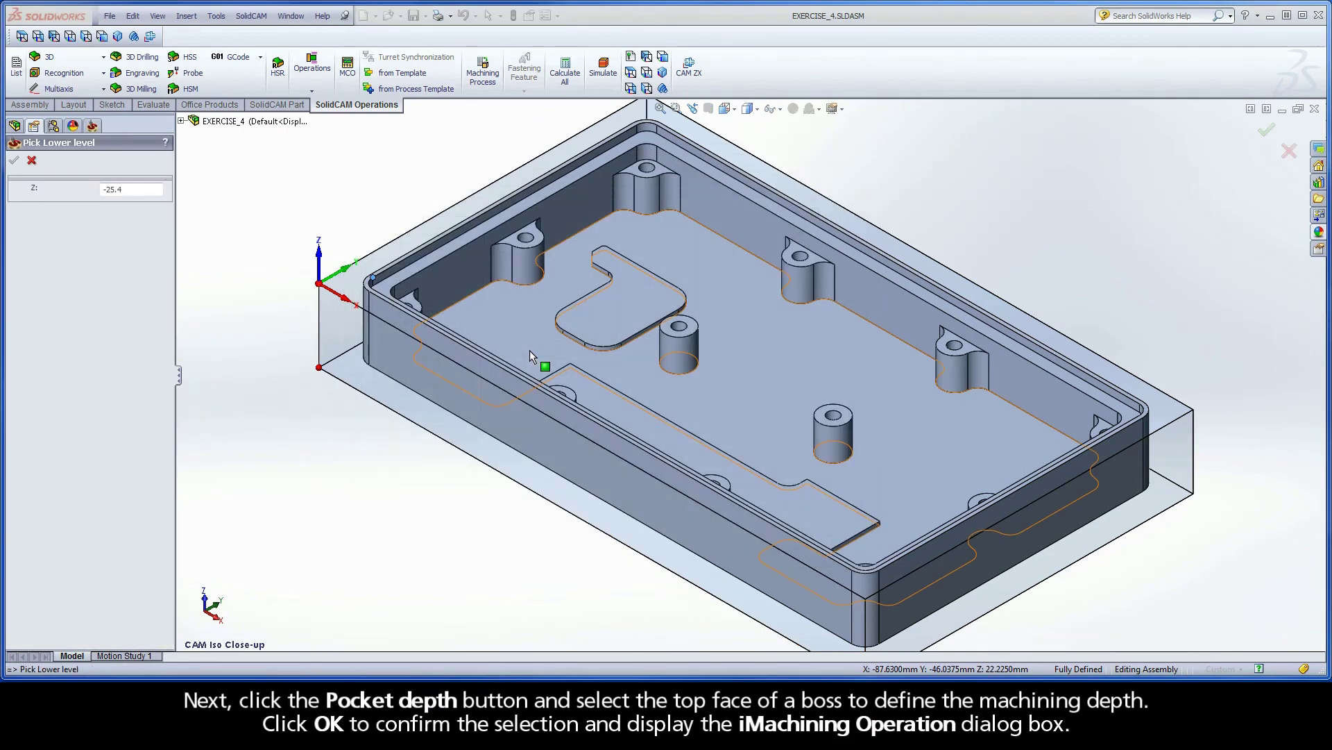
click(665, 326)
click(15, 162)
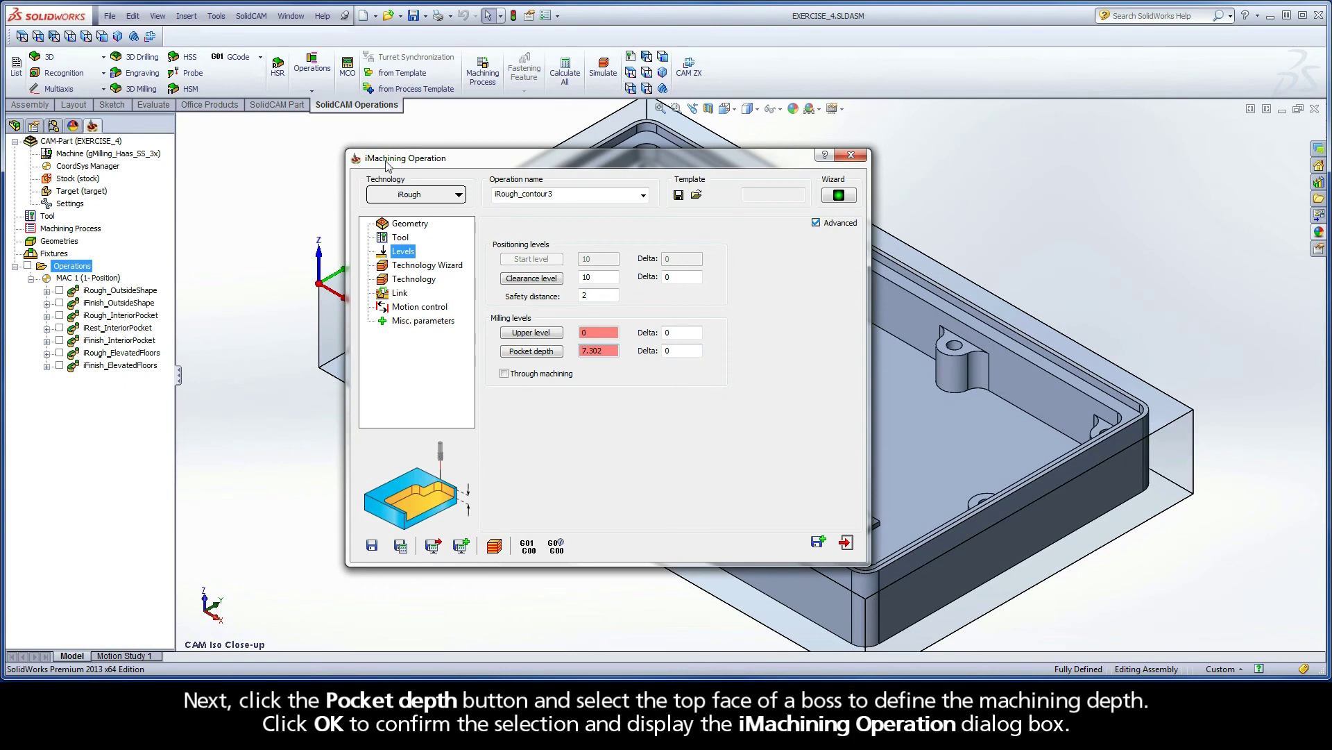
click(428, 267)
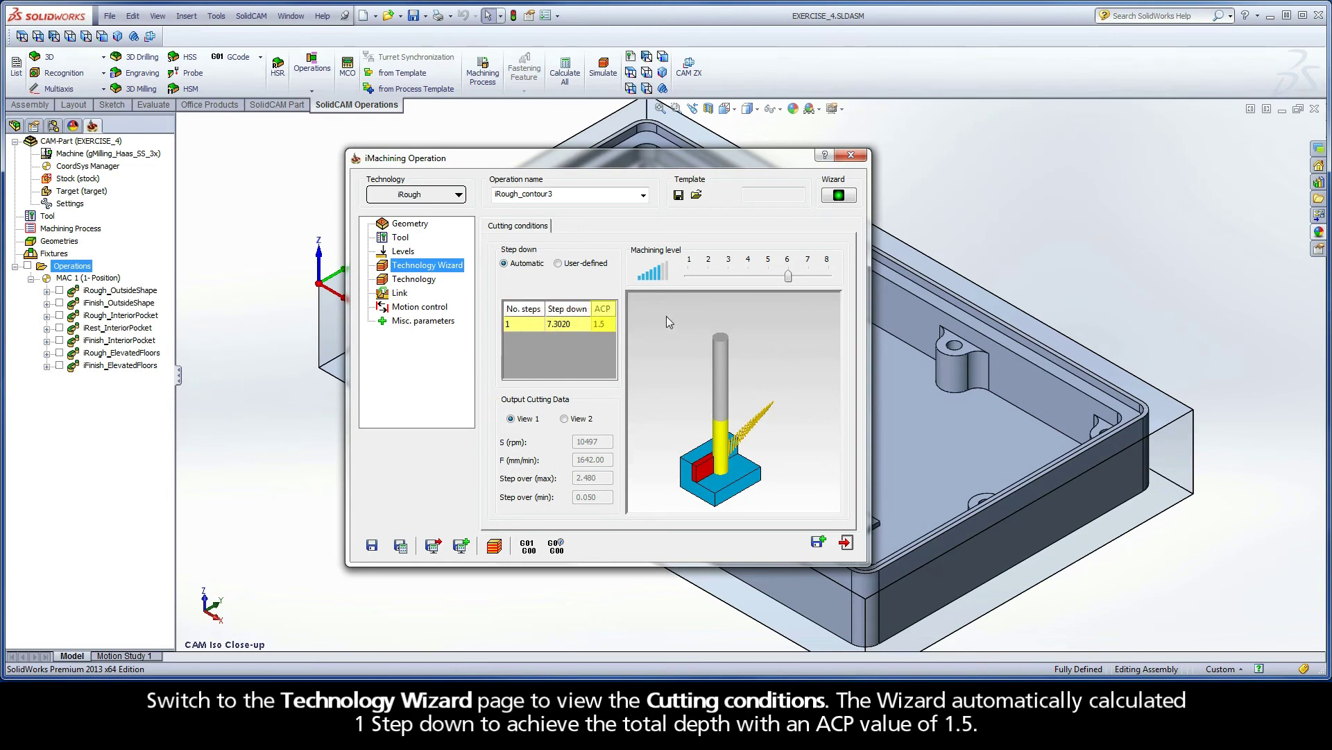
Step: Drop the Machining level slider to 3, then check the 7.302 step down and 0.24 wall offset
drag(787, 276, 735, 279)
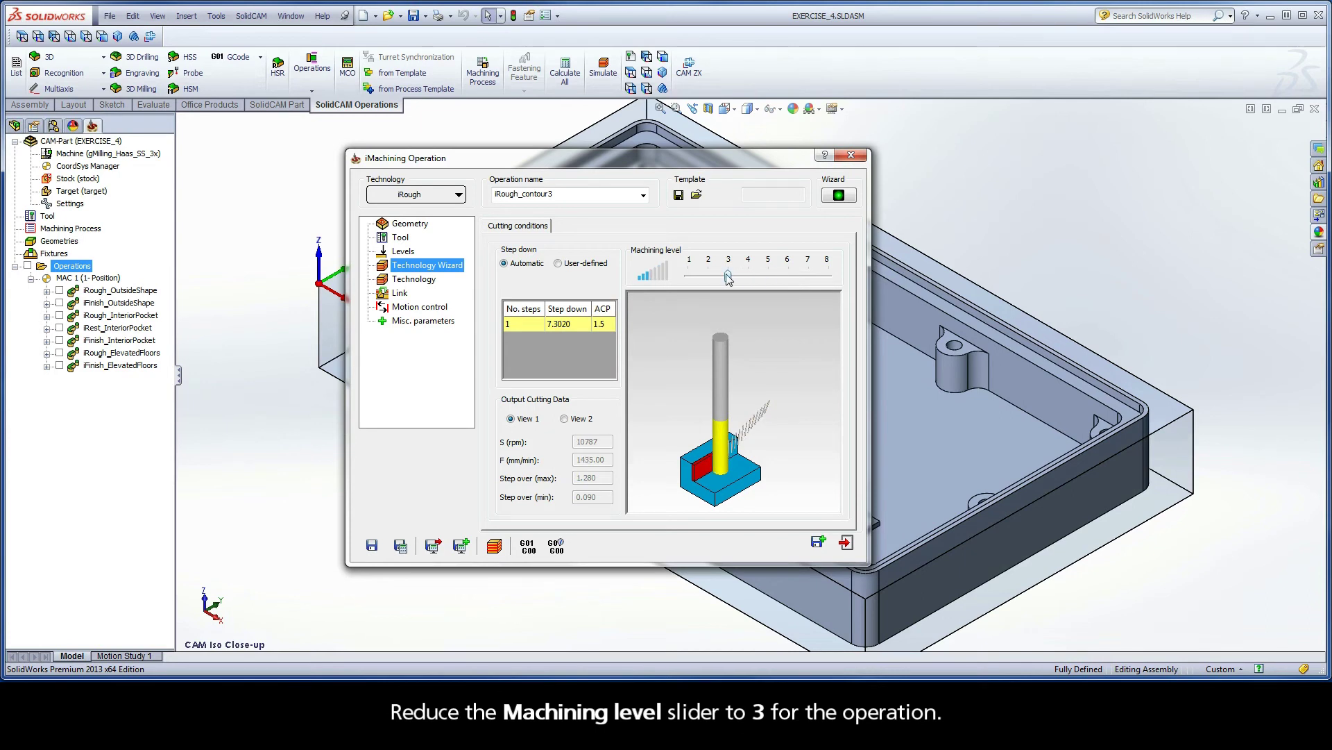
click(413, 281)
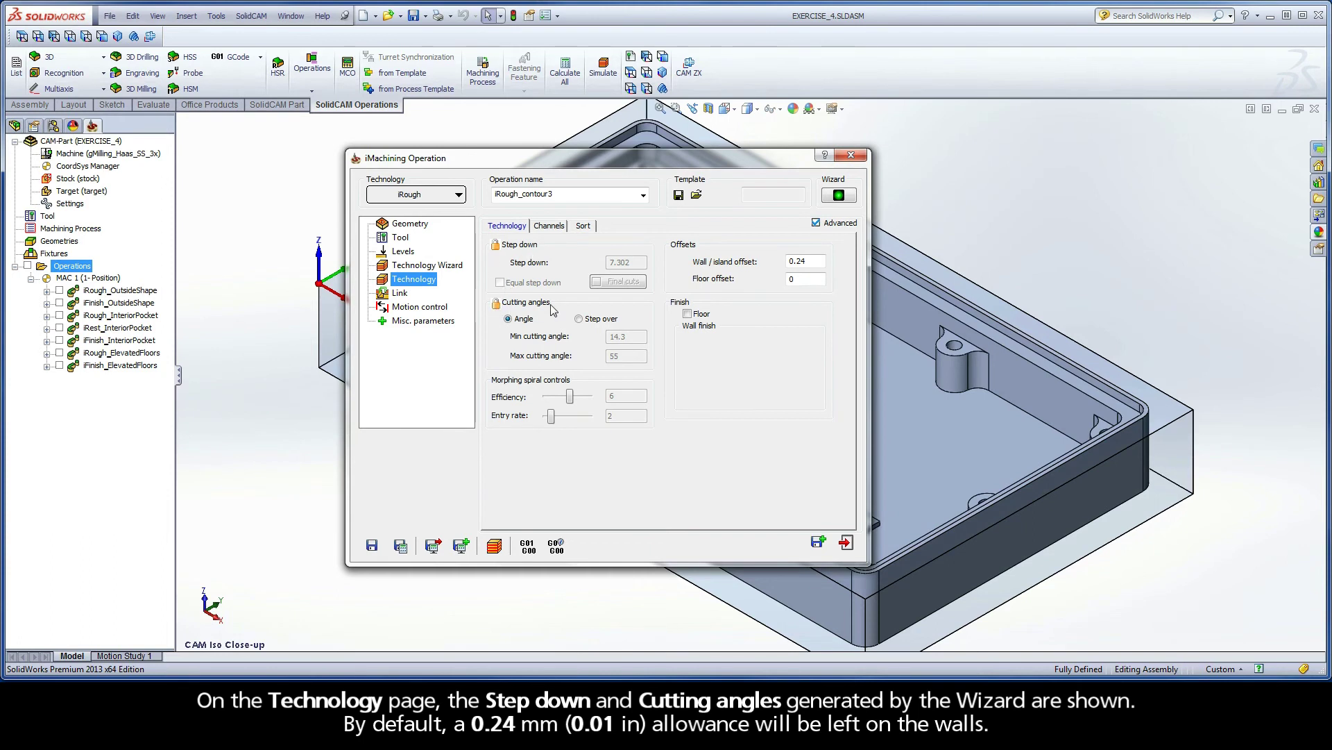
click(808, 262)
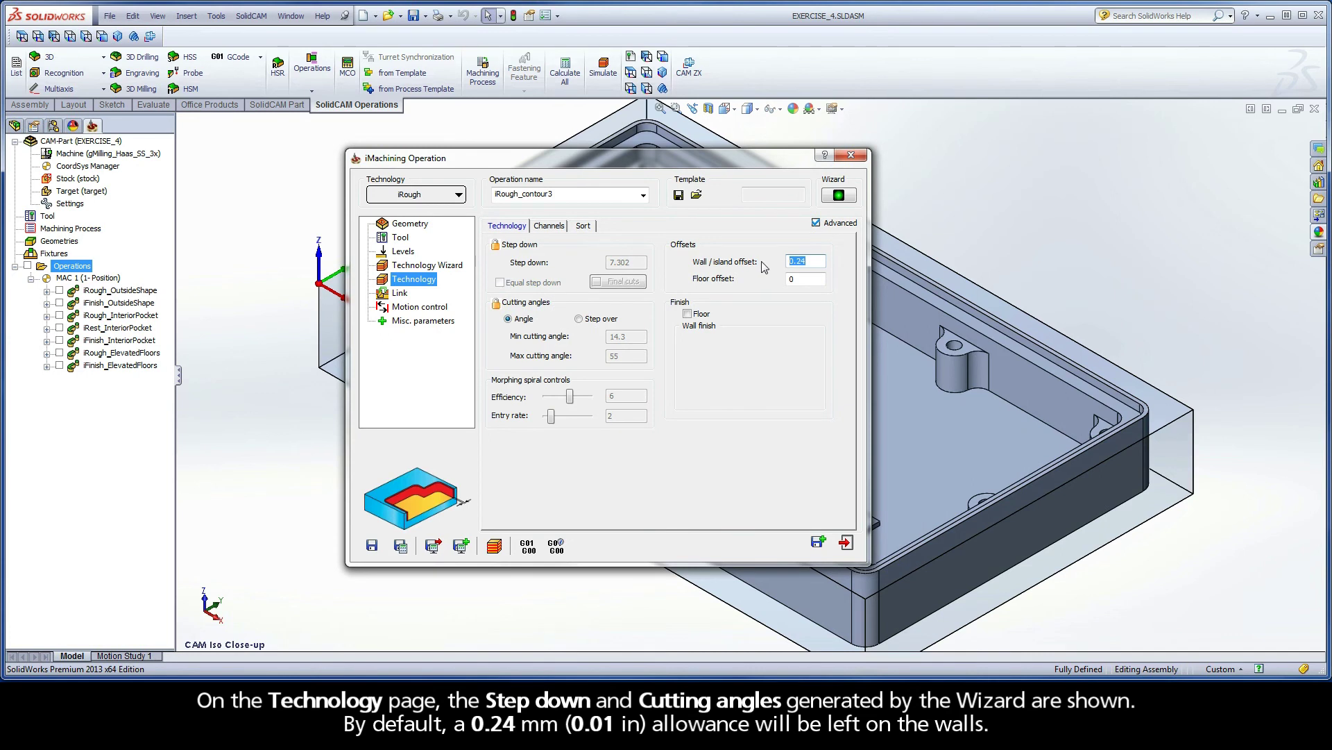
Step: Change the name from iRough_contour3 to iRough_Bosses, then Save & Calculate and Simulate
double_click(560, 194)
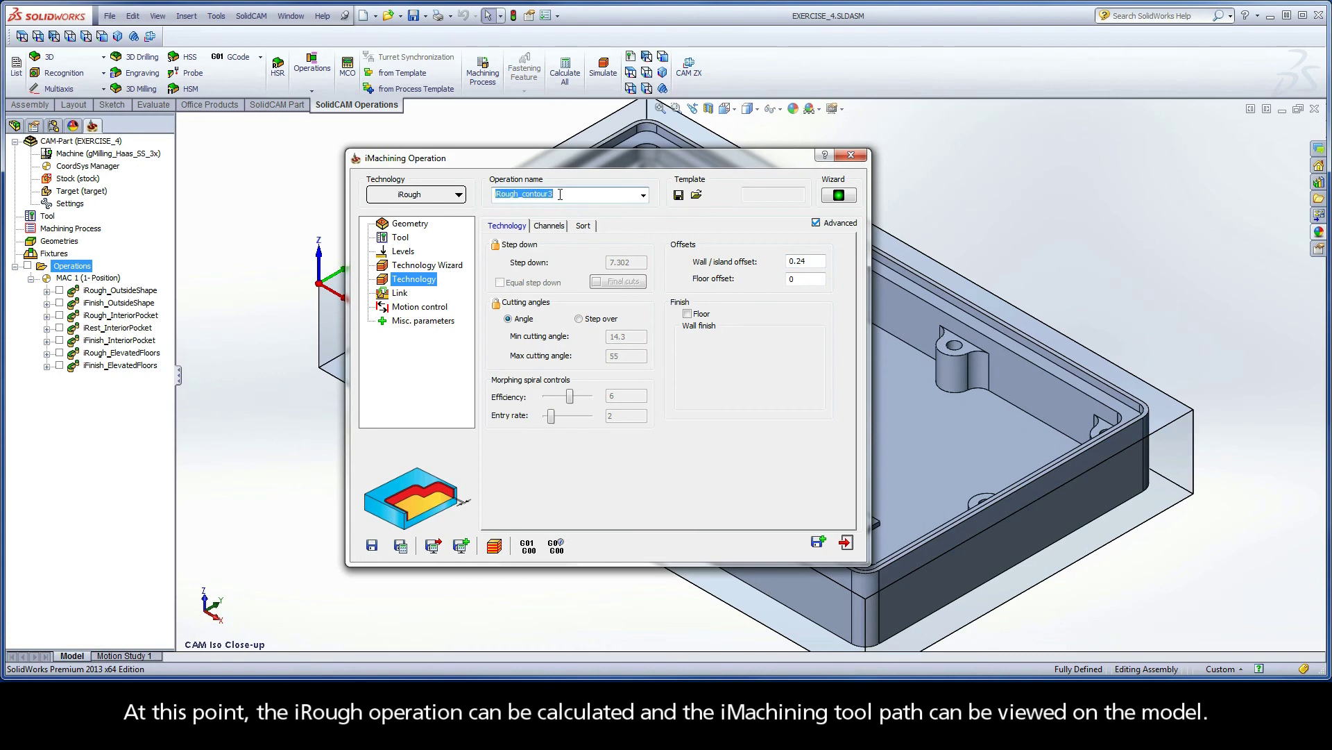
drag(561, 194, 522, 196)
text(Bosses)
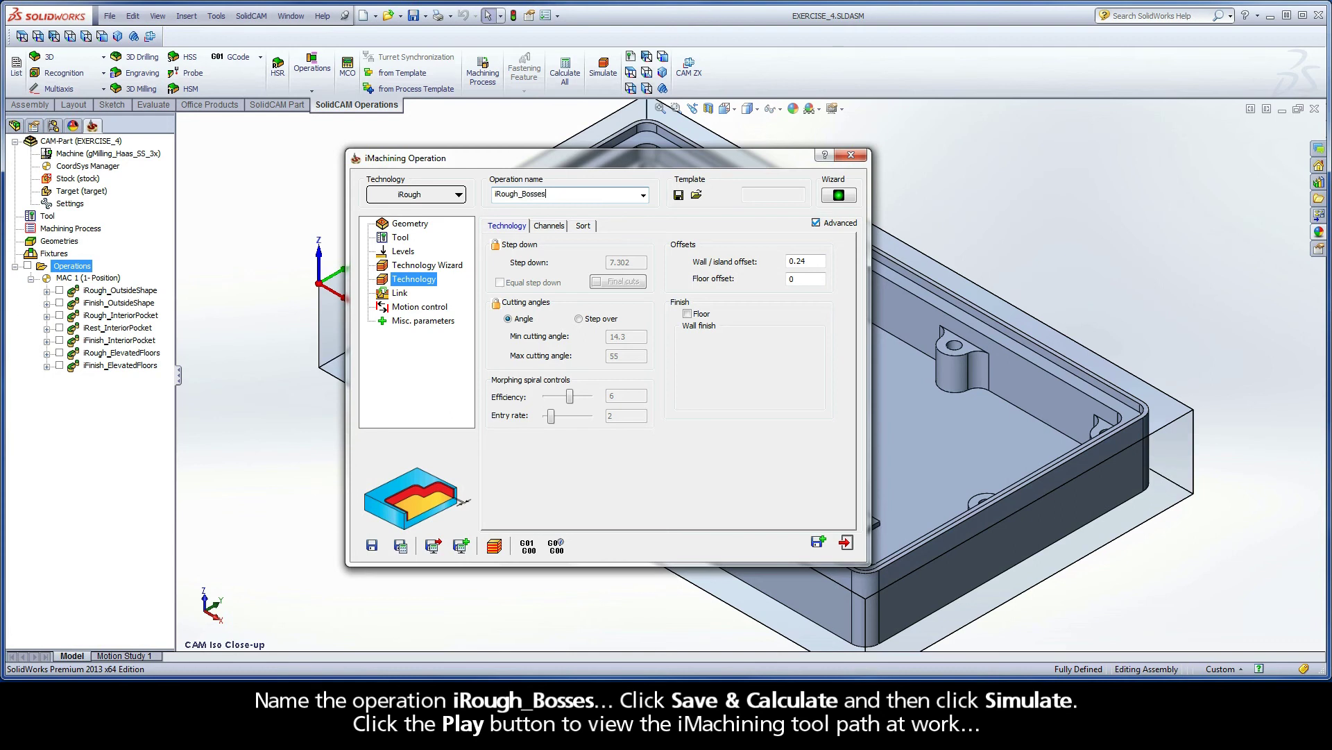
click(402, 547)
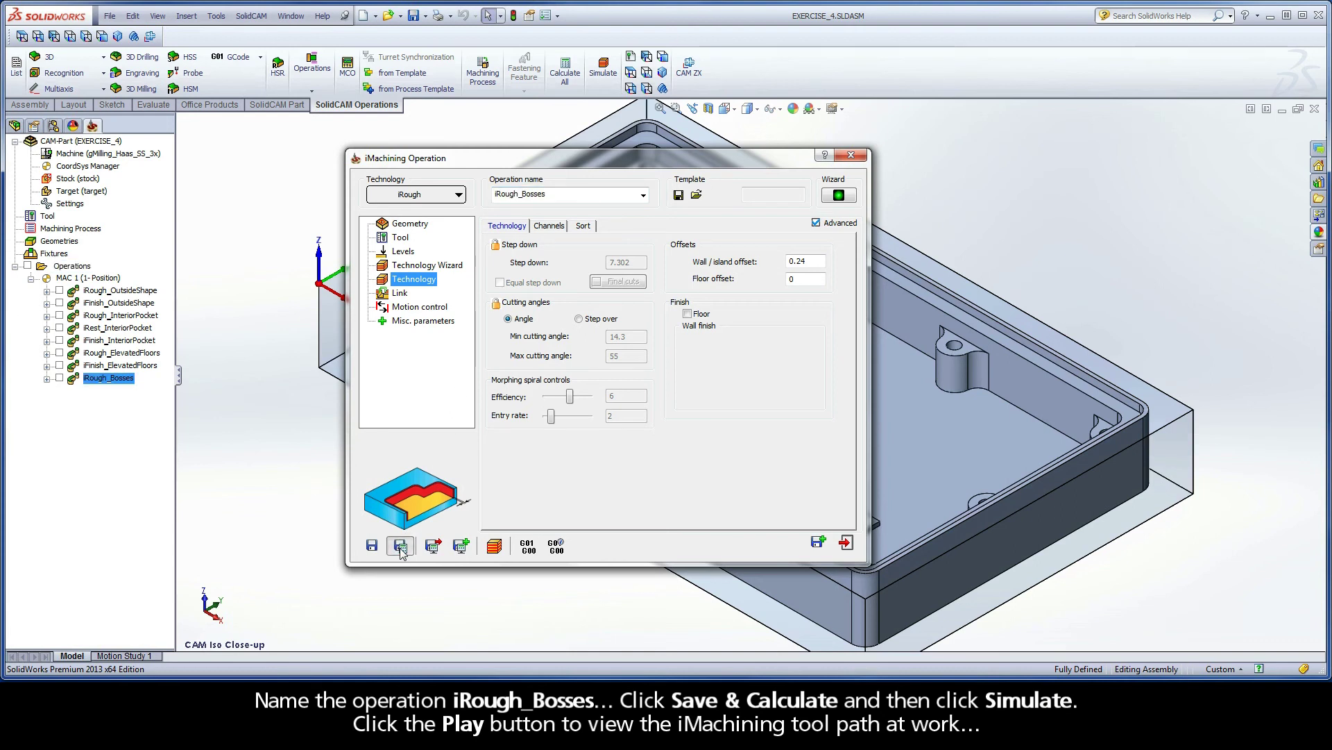
click(495, 546)
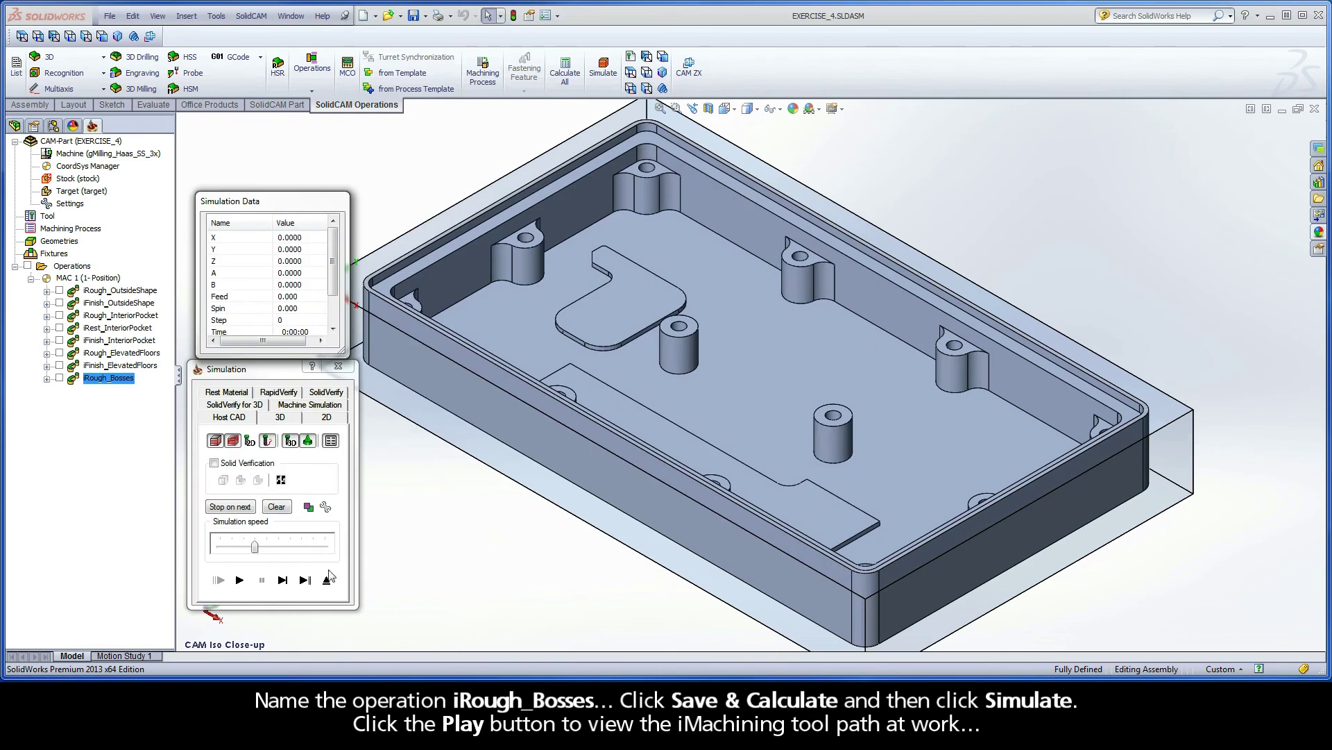
Step: Play the iRough_Bosses toolpath simulation over the bosses, then exit back to the operation dialog
click(240, 580)
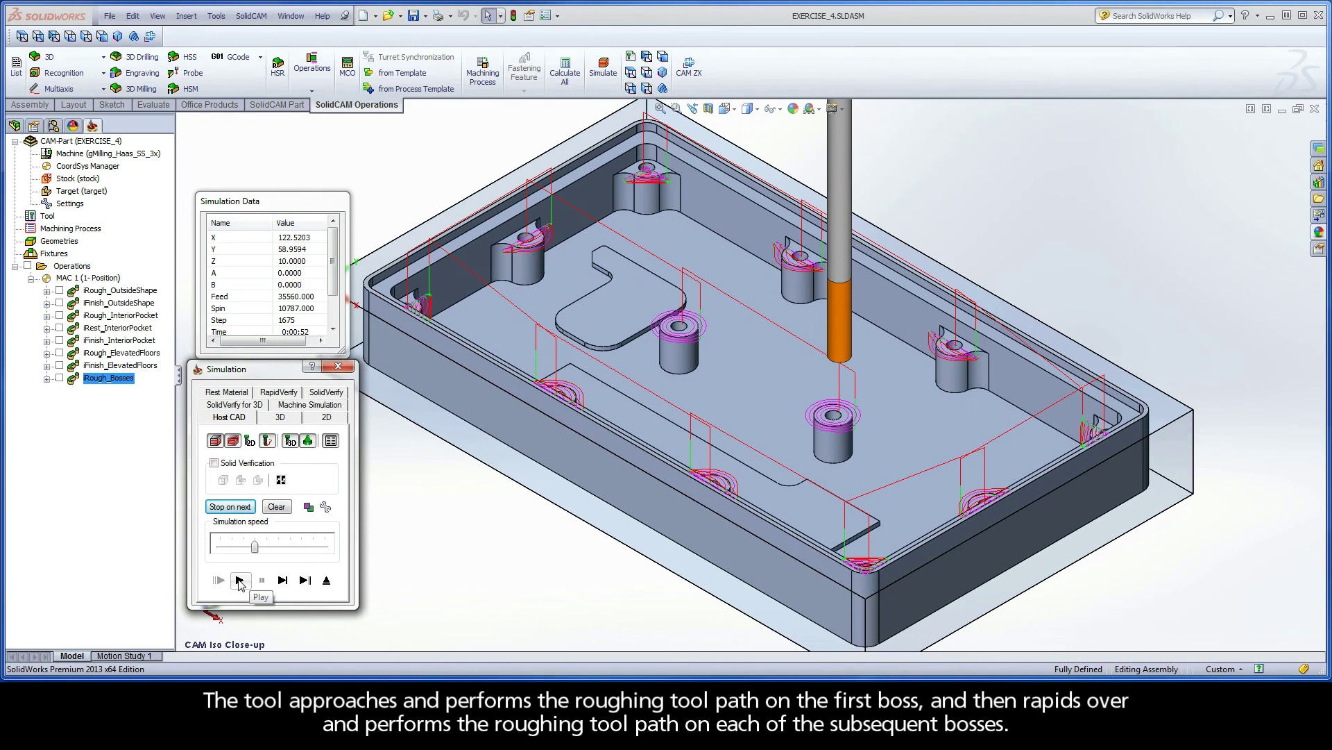
click(328, 582)
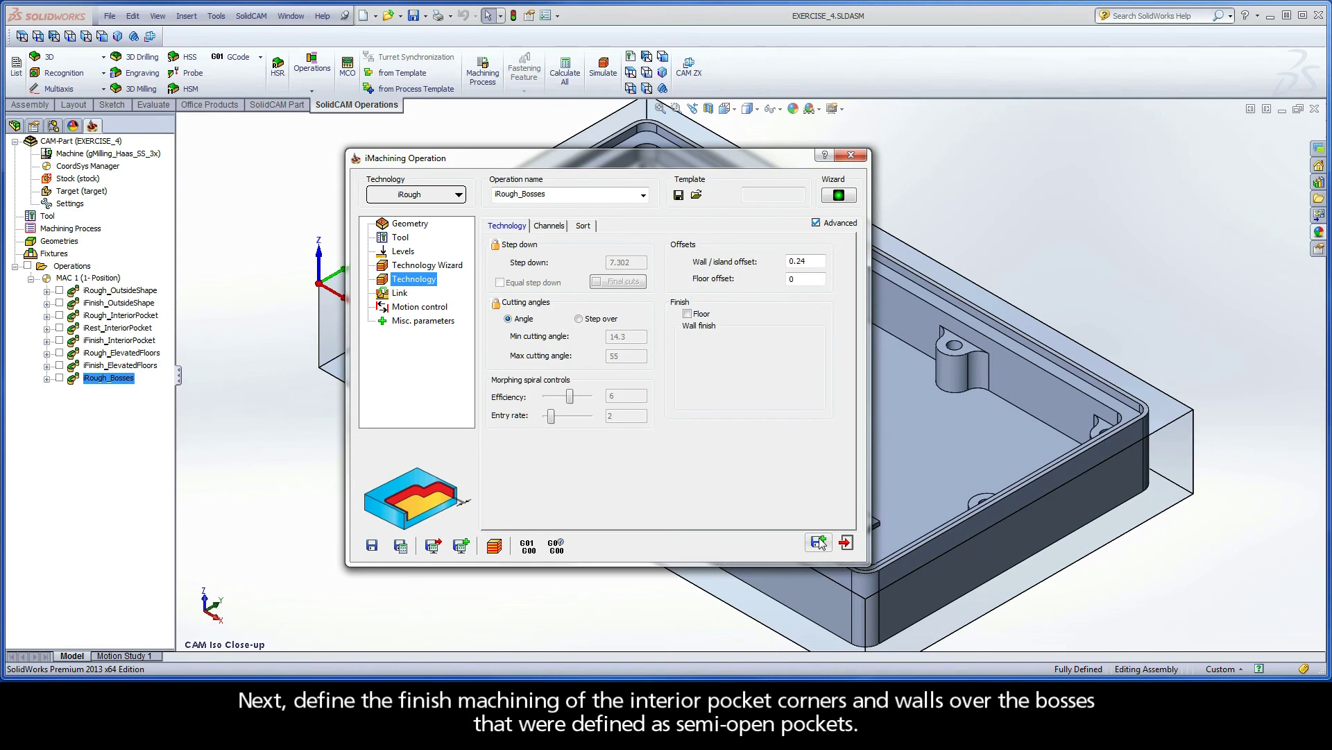
Step: Save and copy iRough_Bosses as a new operation using iFinish technology
click(820, 543)
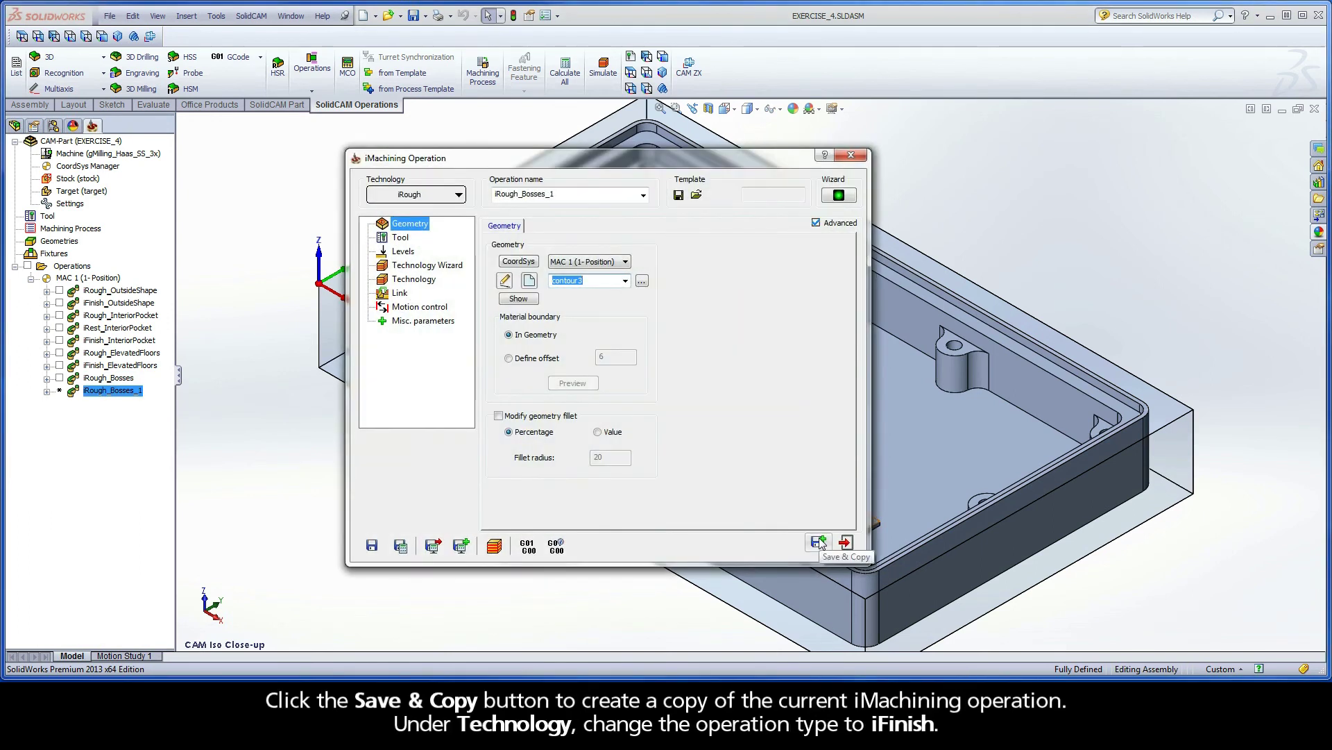
click(441, 202)
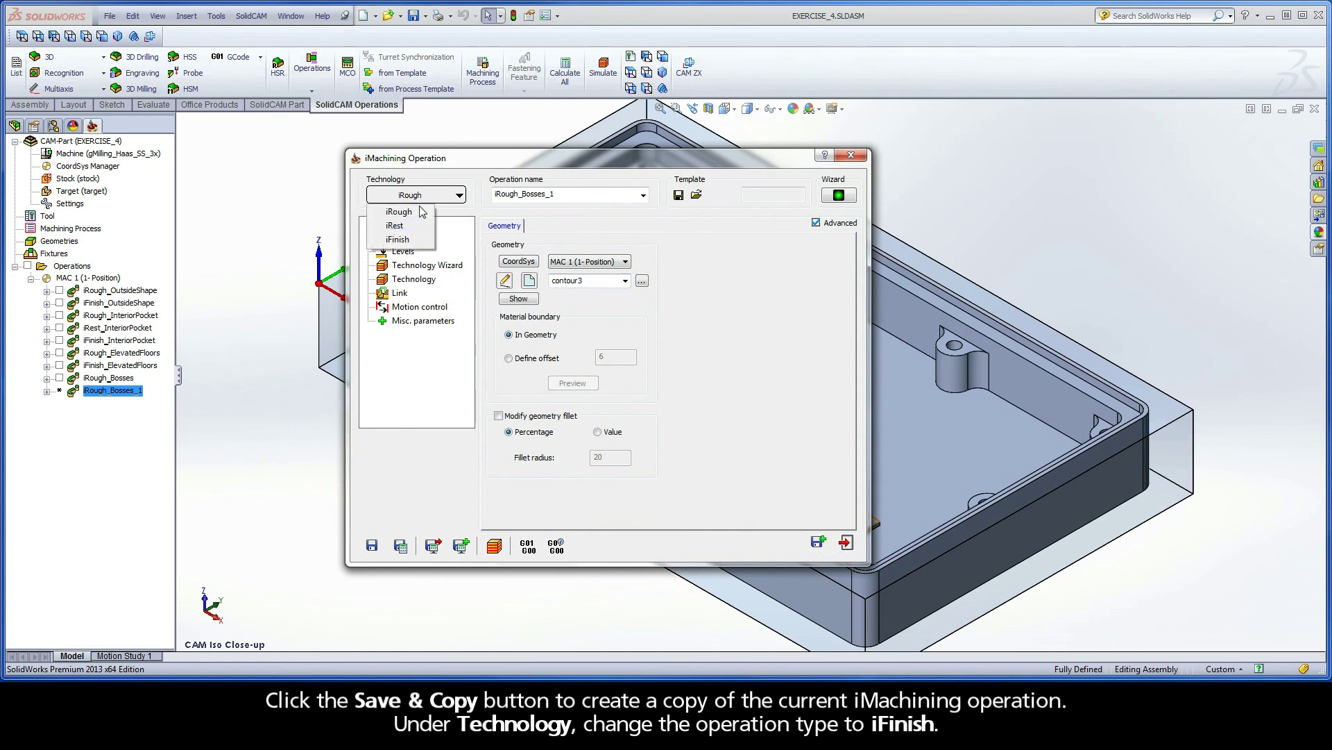
click(403, 241)
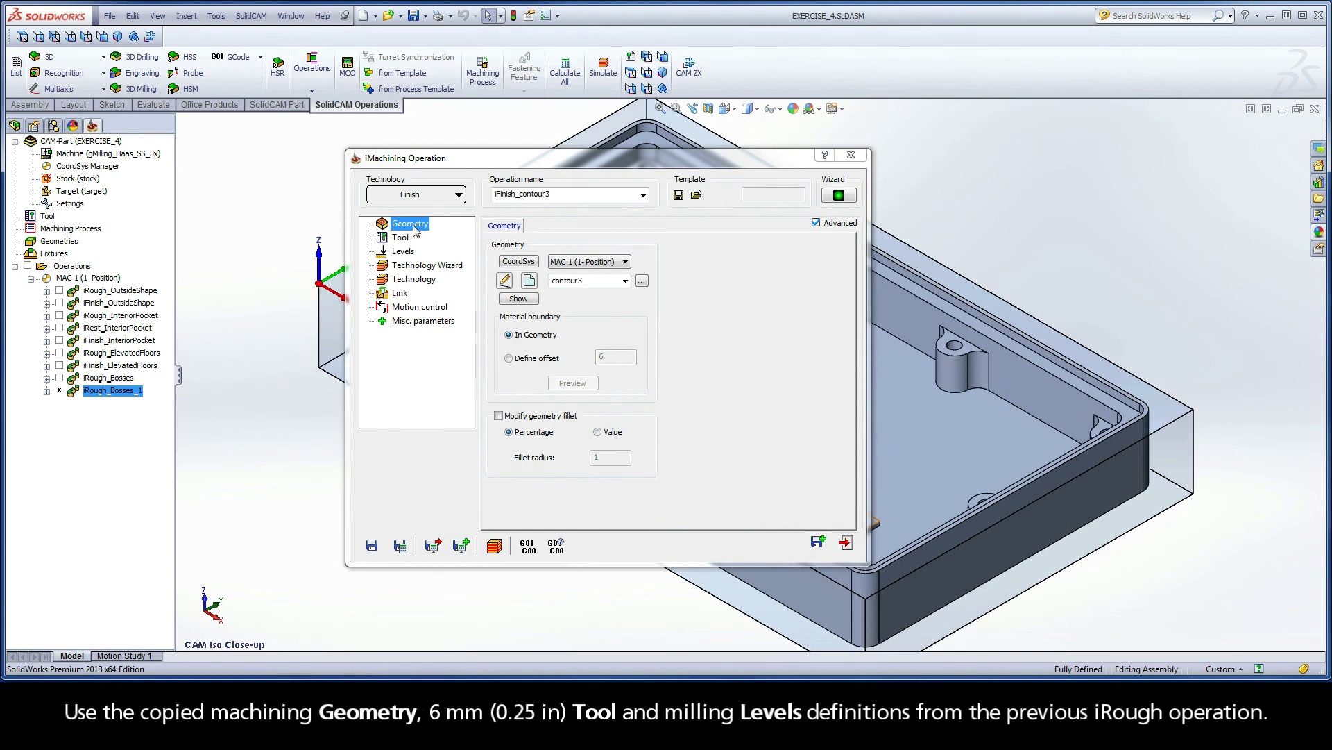
Step: Review the copy's inherited Tool, Levels, Technology Wizard and Technology settings
click(404, 239)
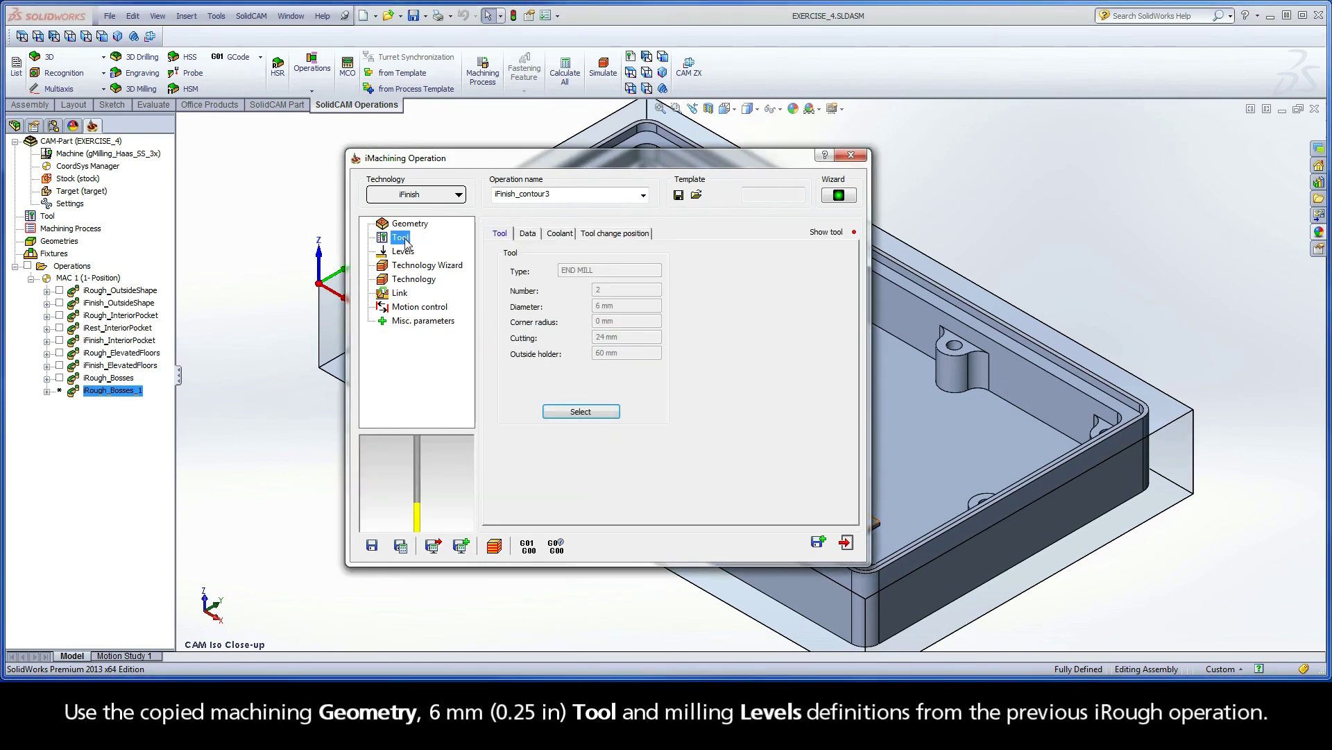
click(406, 251)
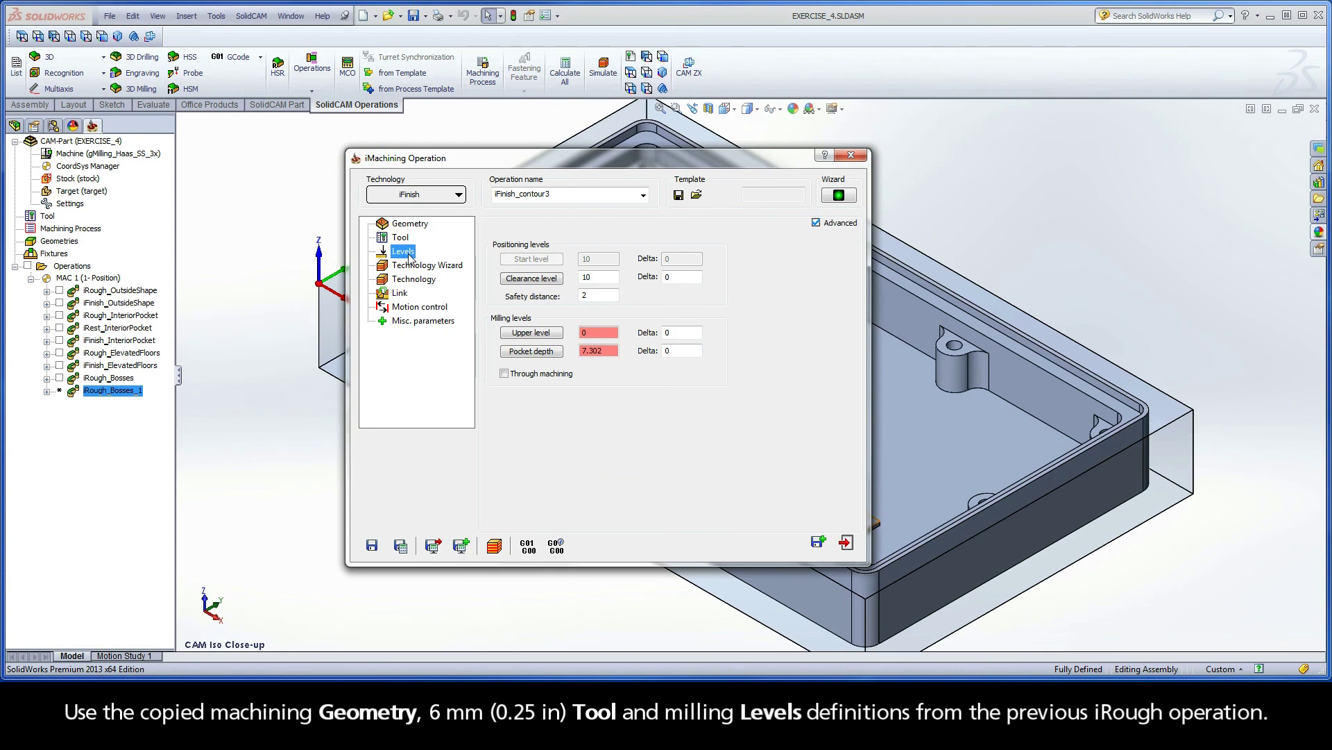
click(422, 267)
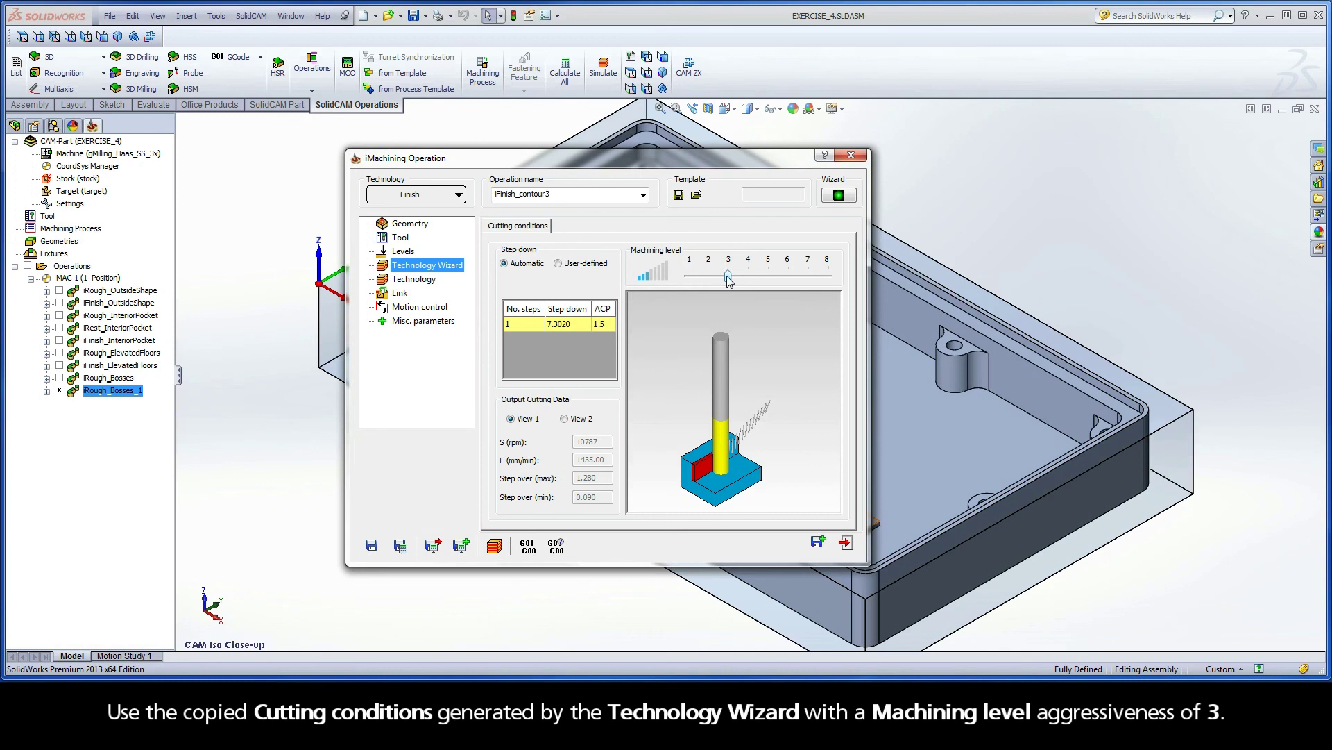
click(416, 280)
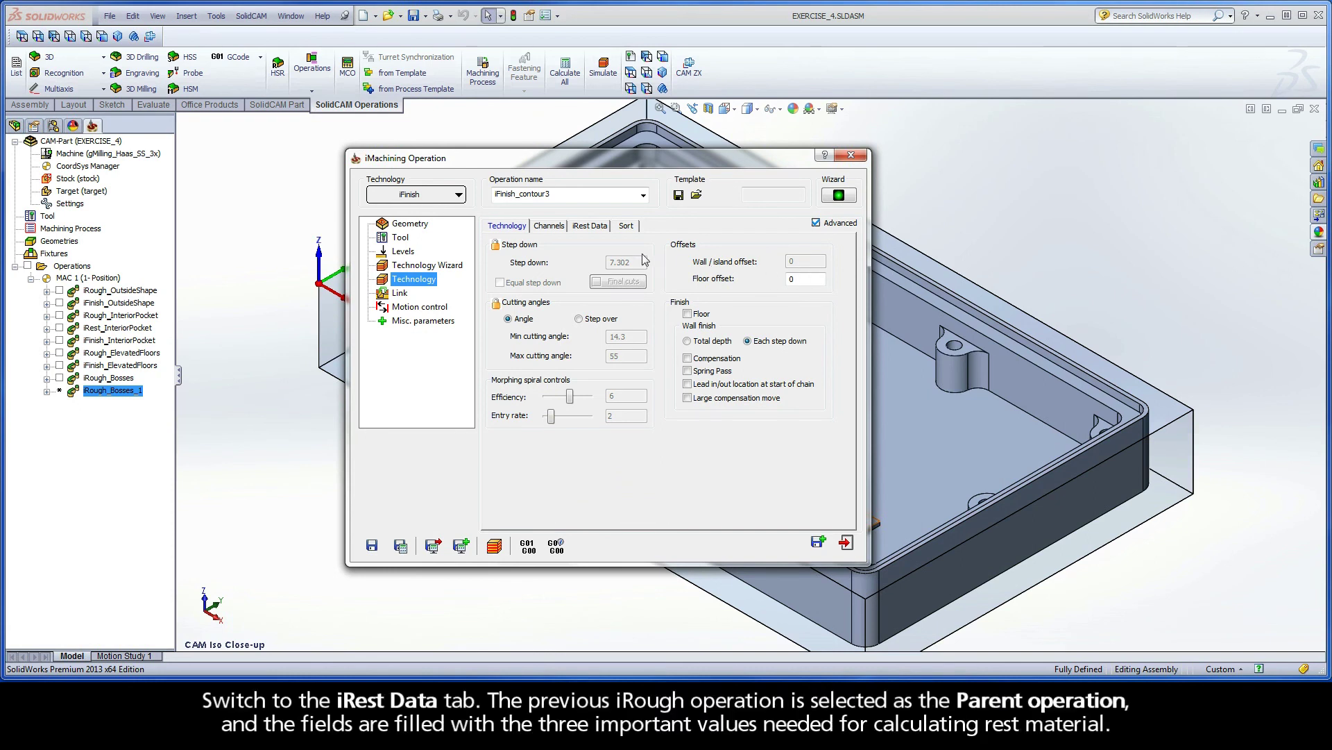
Step: Confirm iRough_Bosses as the iRest parent and select the 'contour3' part of the operation name
click(597, 231)
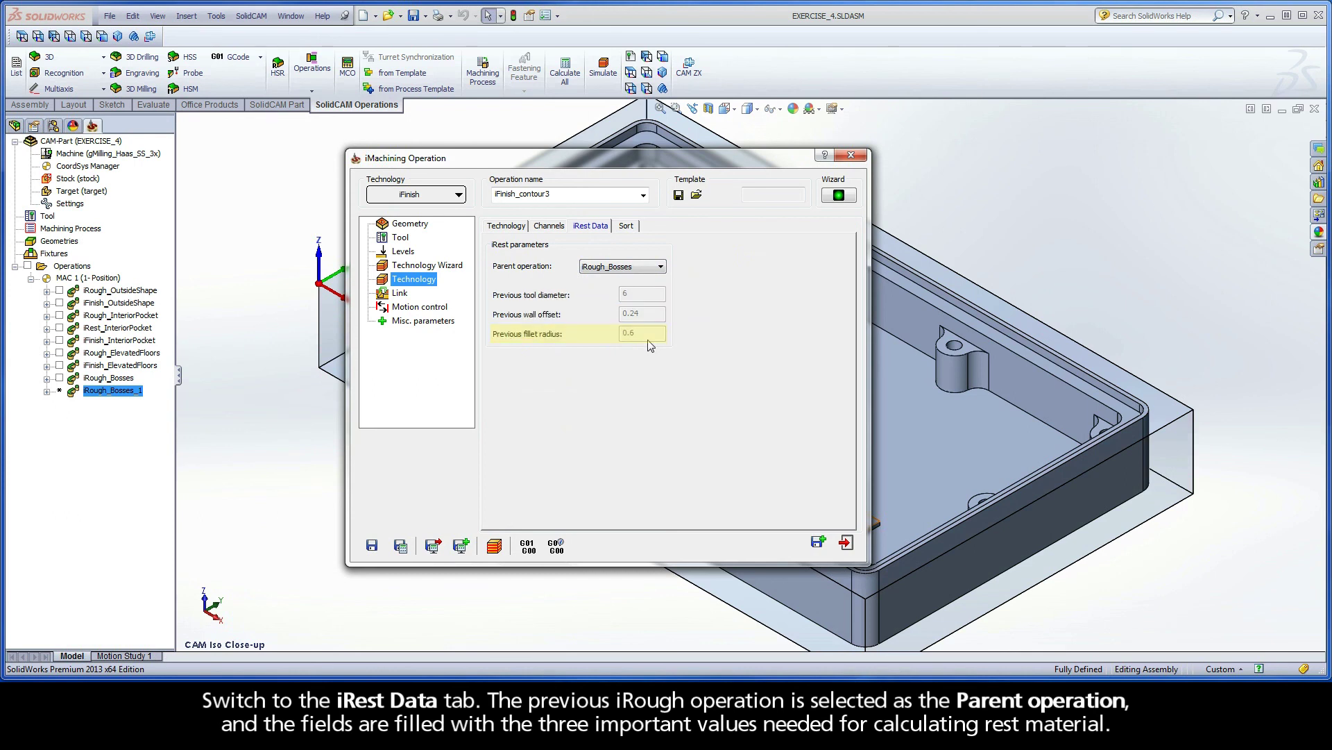
click(560, 195)
drag(551, 195, 521, 196)
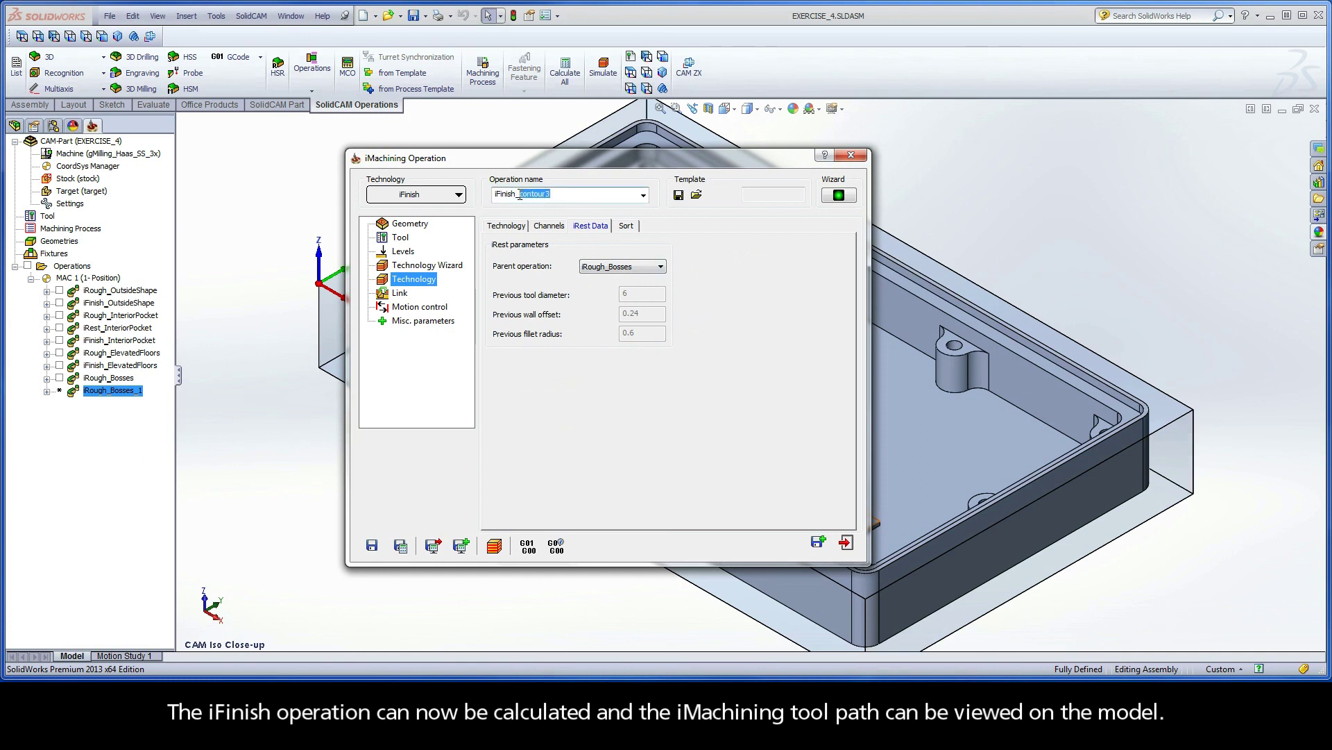
text(Bosses)
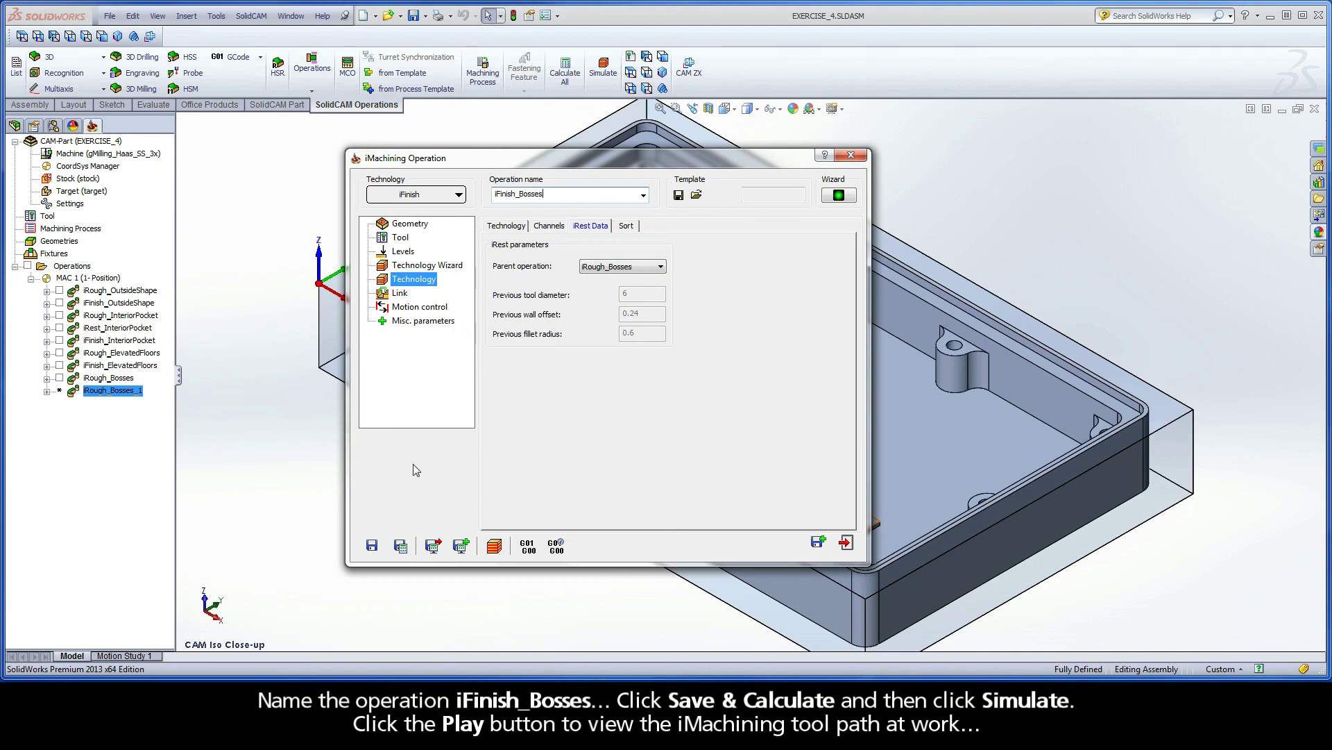
Step: Calculate iFinish_Bosses and play its finishing toolpath simulation around the bosses
click(402, 543)
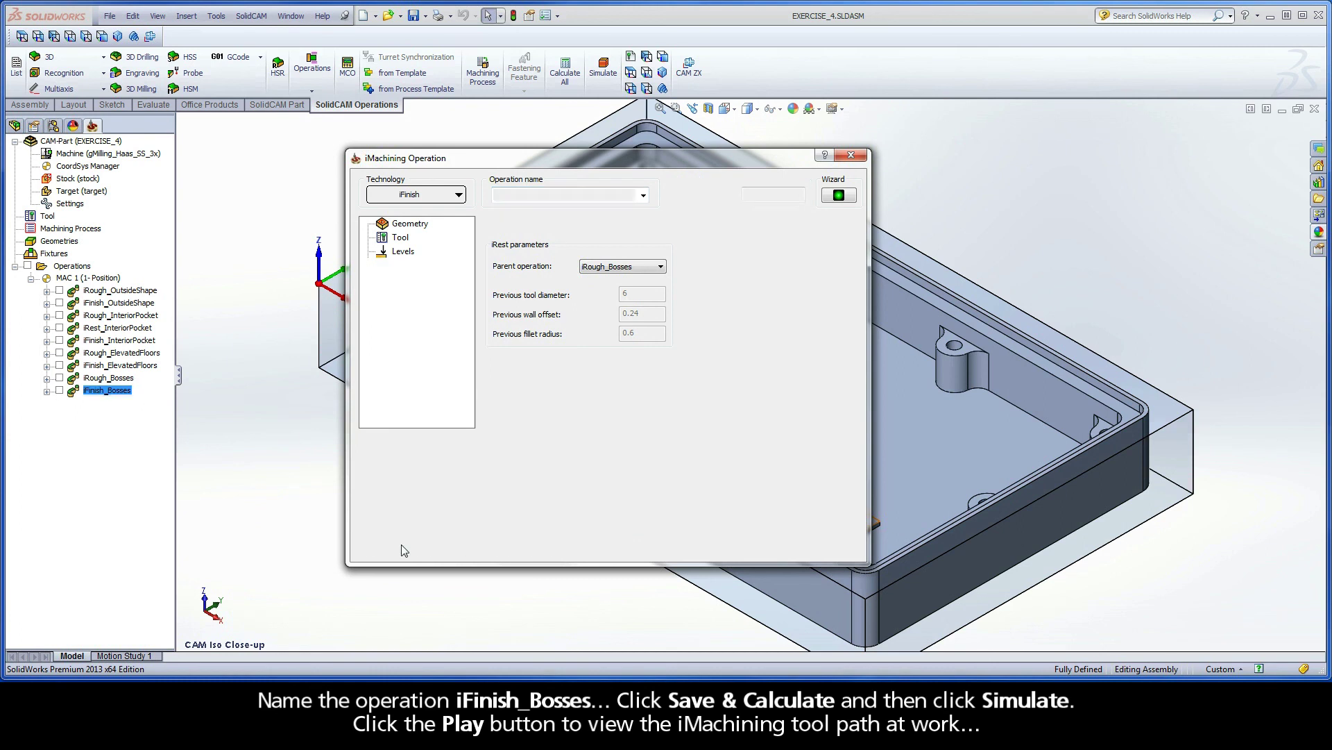
click(493, 545)
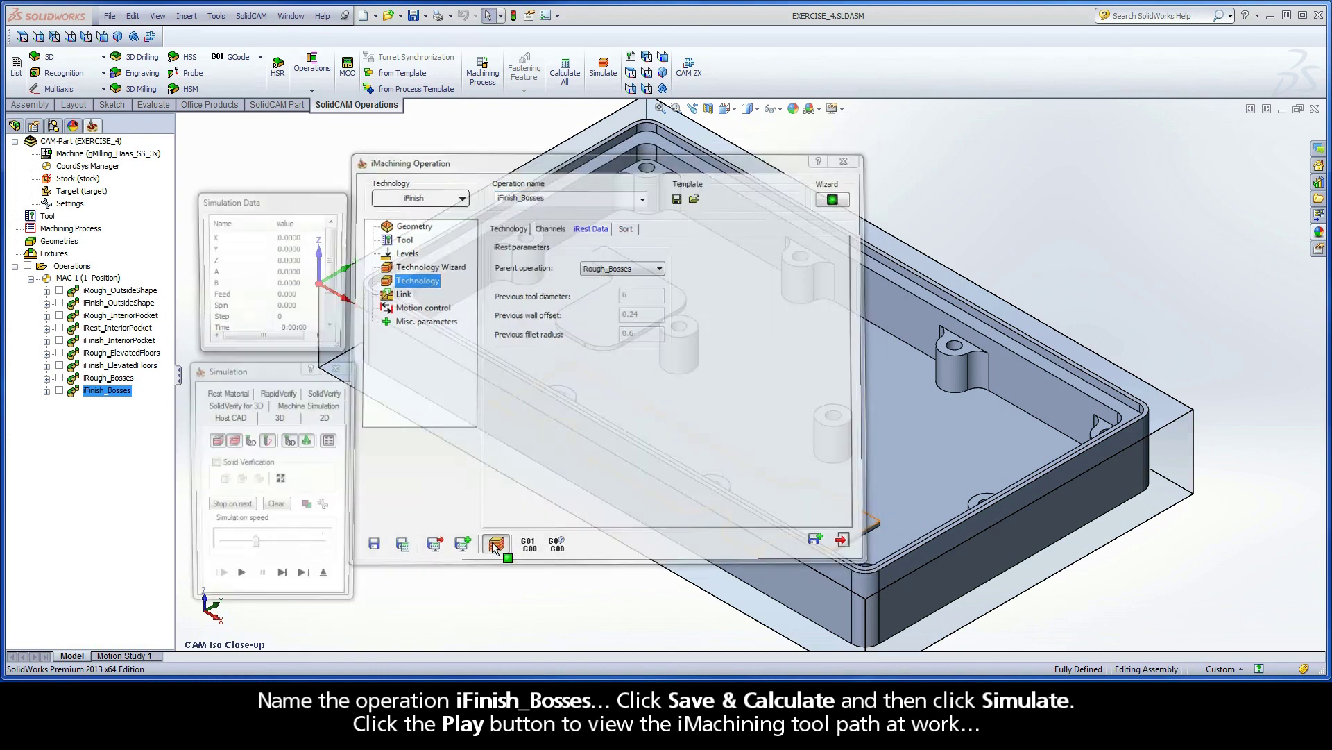
click(240, 580)
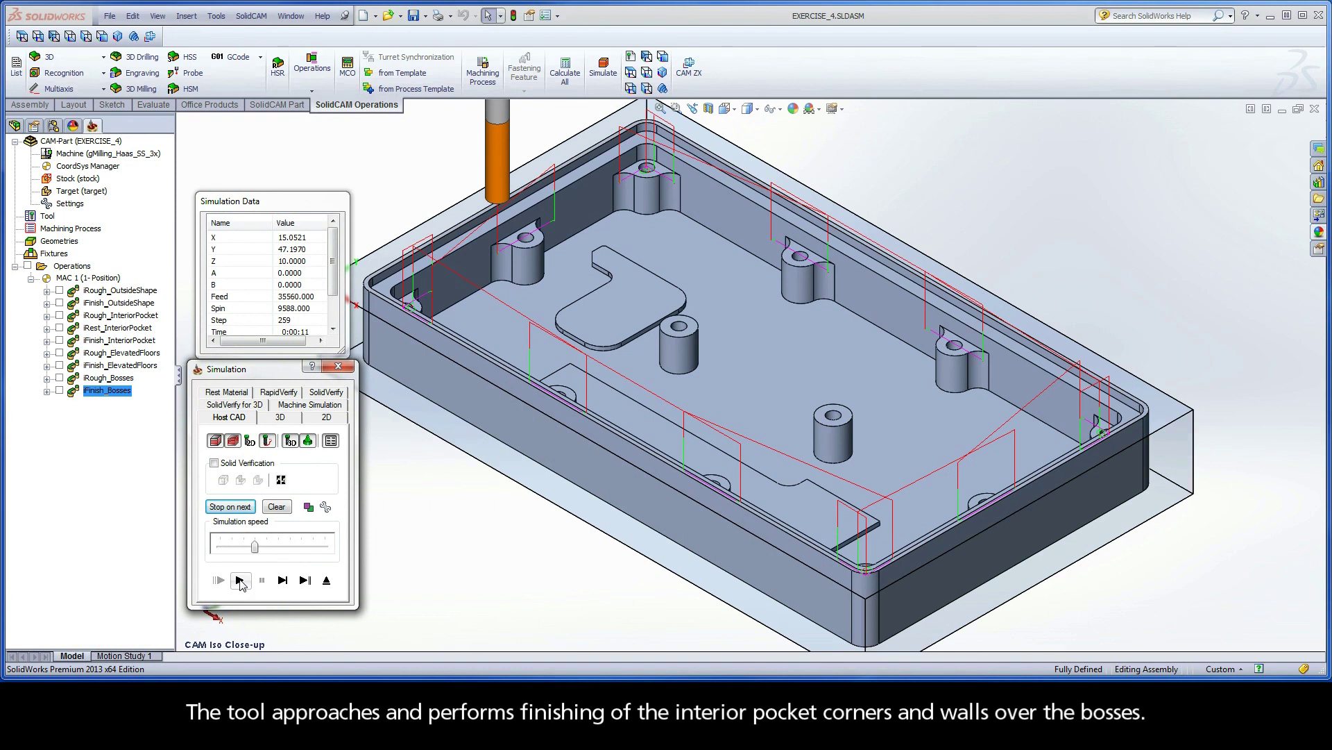
Step: Exit the simulation, then close the iFinish_Bosses operation settings
click(326, 581)
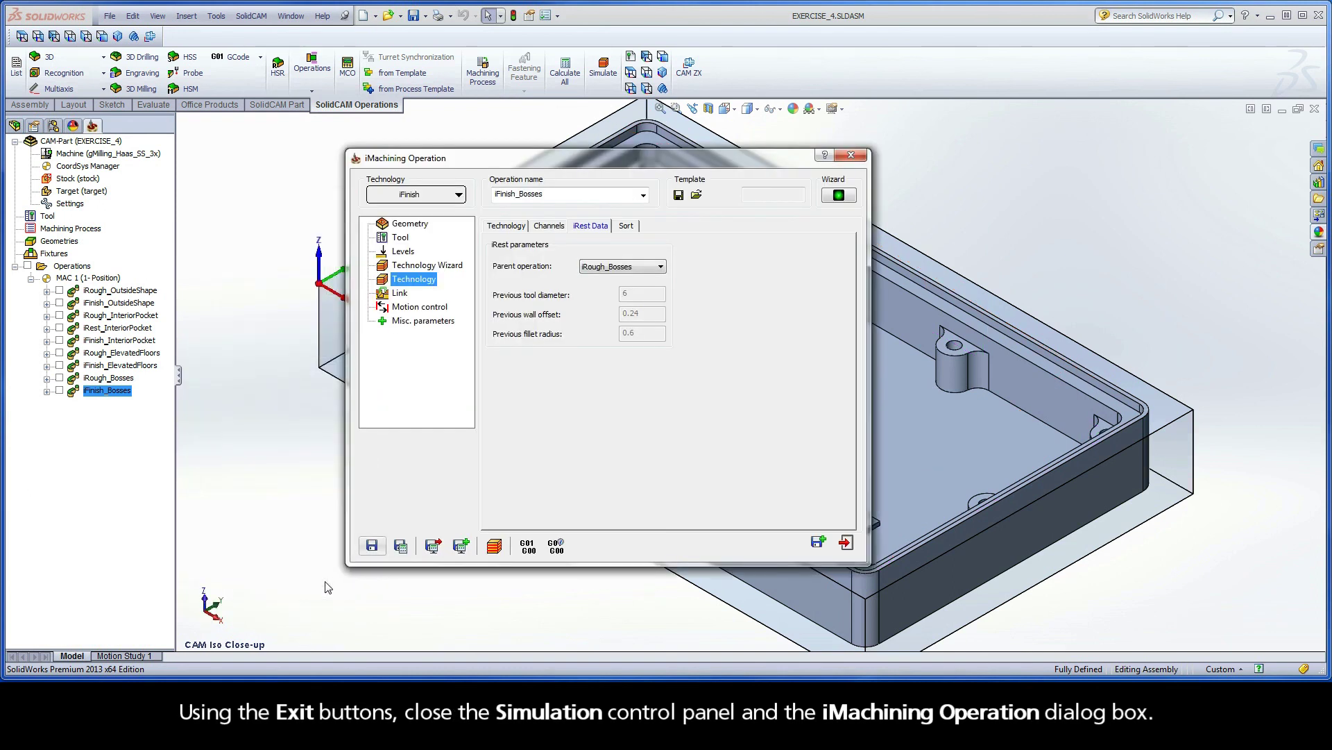
click(846, 541)
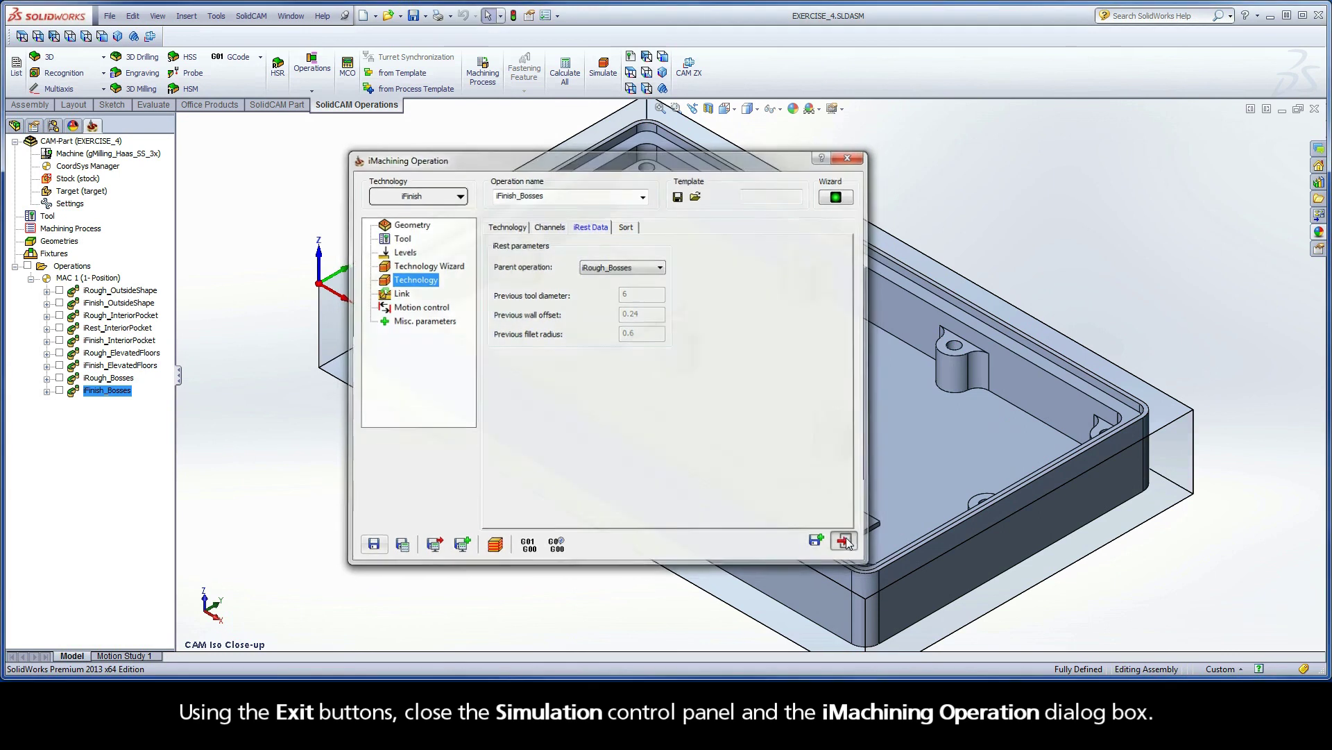